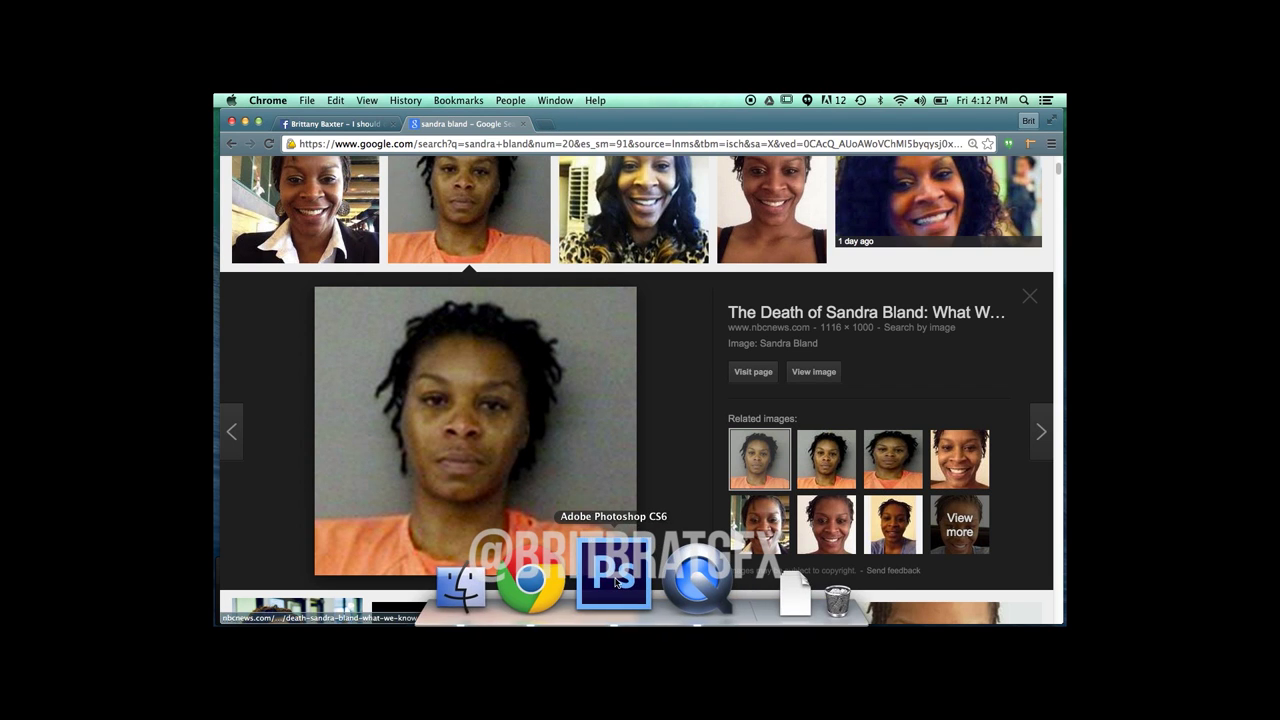
- Switch from the Google Images preview to Photoshop CS6 and open its File menu
left_click(617, 581)
left_click(321, 101)
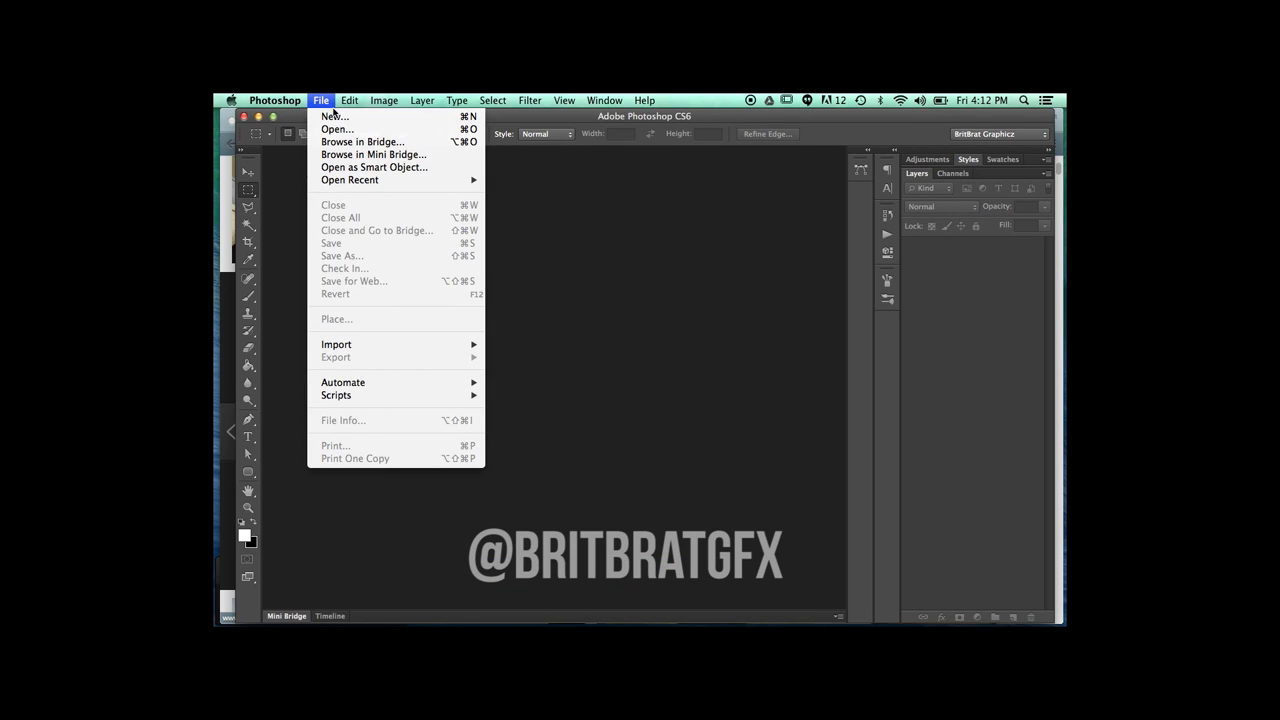
- Create a new blank document with the U.S. Paper preset
left_click(334, 116)
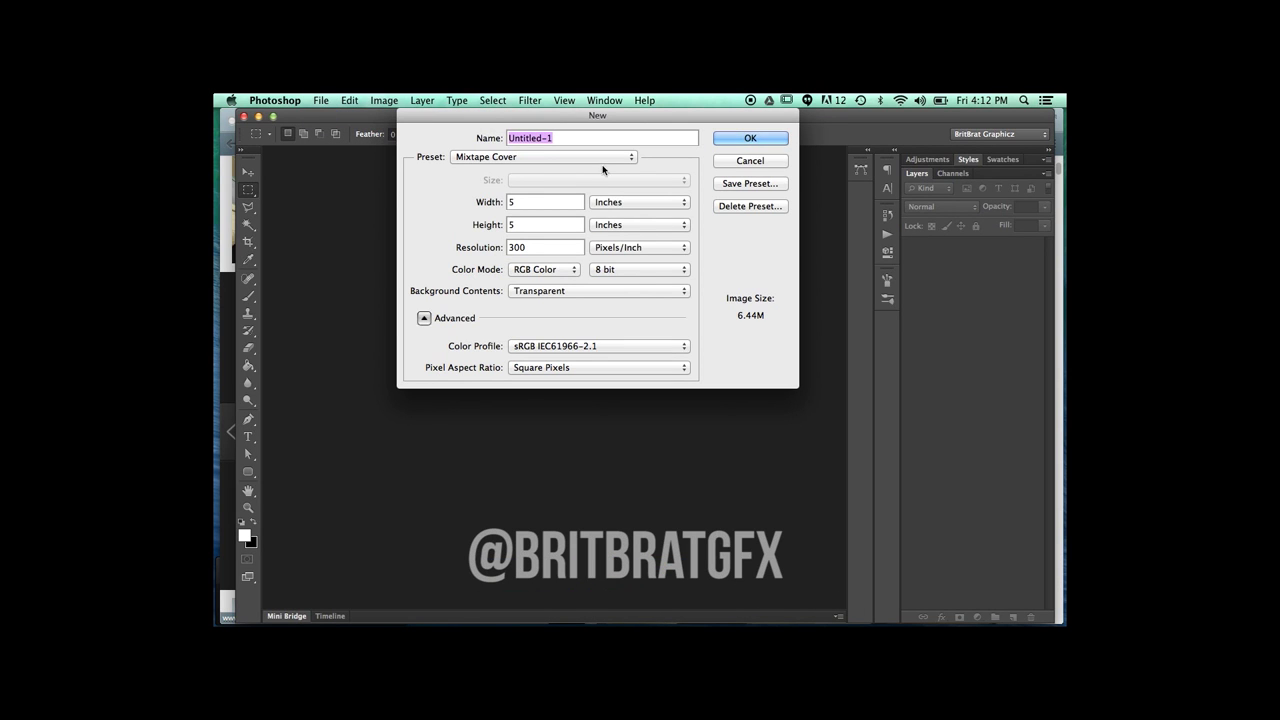
left_click(602, 158)
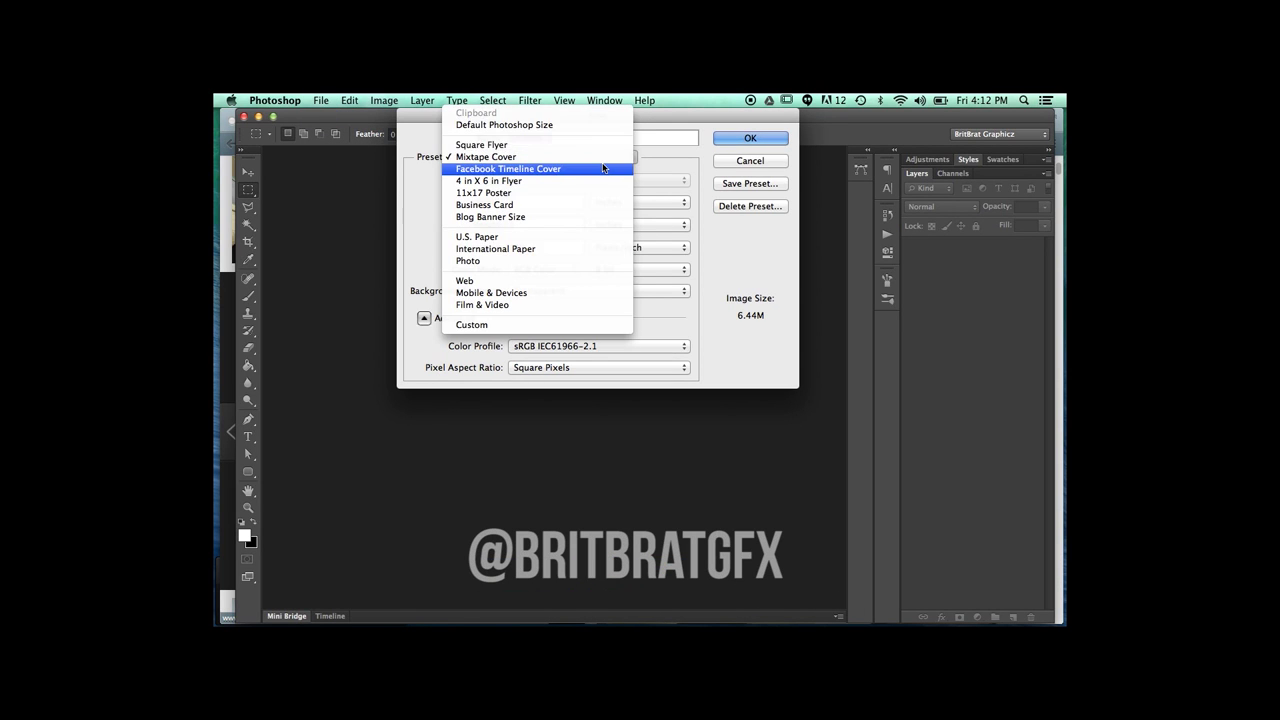
left_click(577, 240)
key("Return")
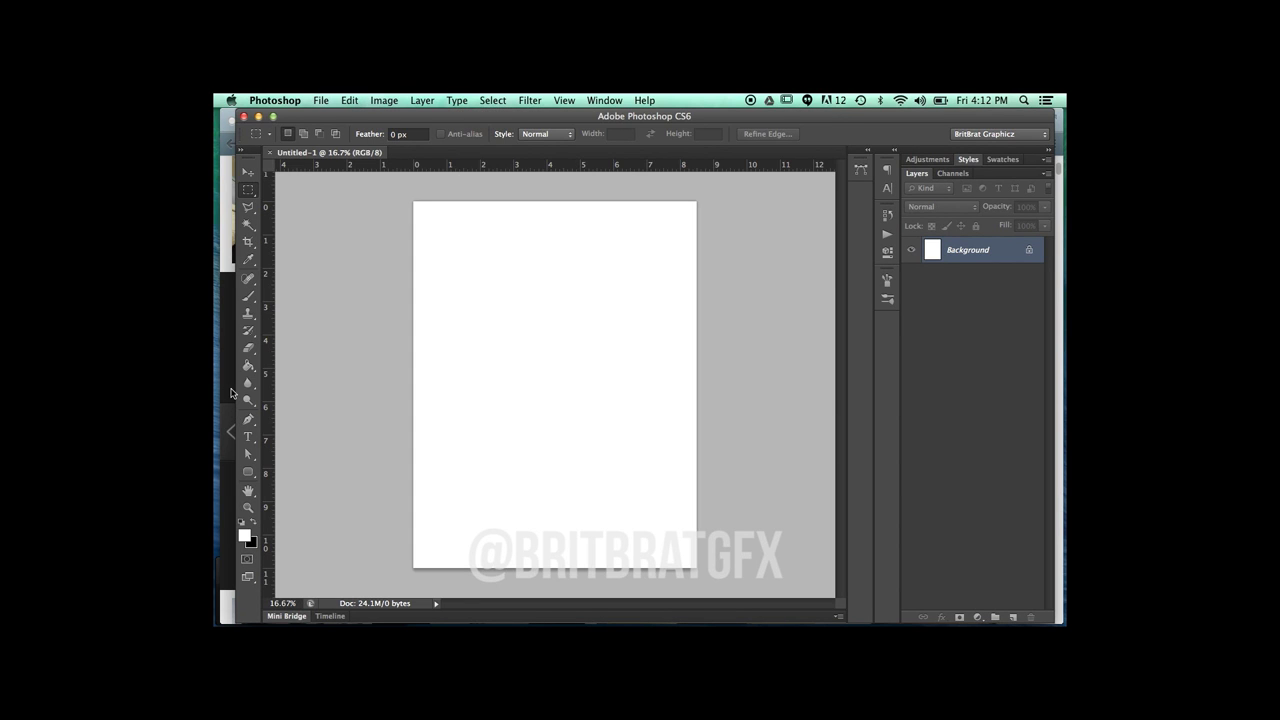
- Open the mugshot's full-size image page in Chrome and copy the image
left_click(231, 472)
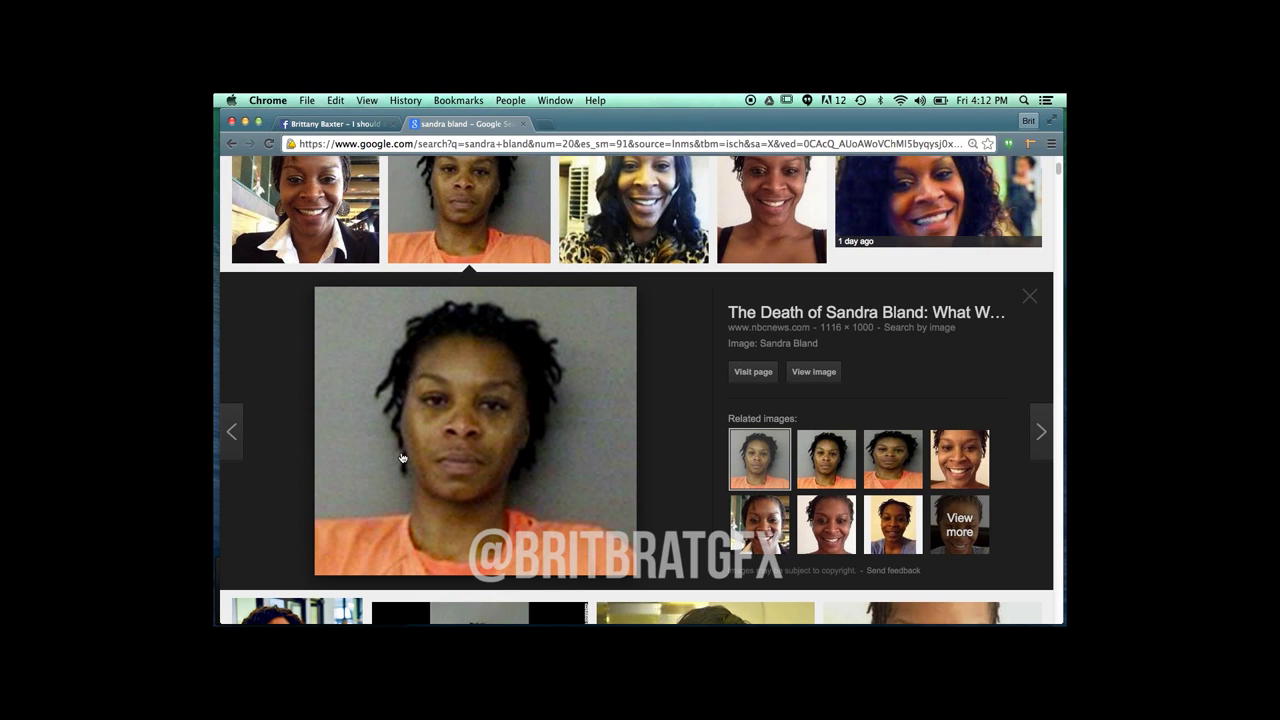
right_click(401, 455)
left_click(744, 416)
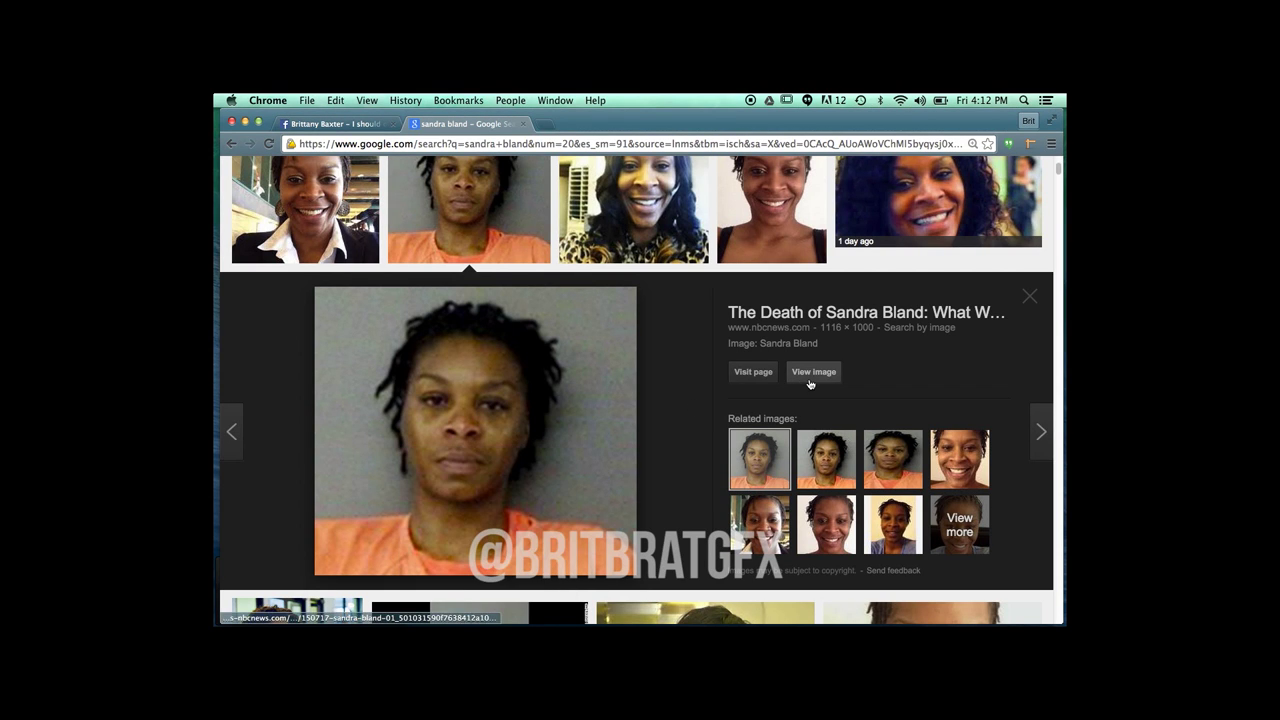
left_click(813, 371)
right_click(495, 340)
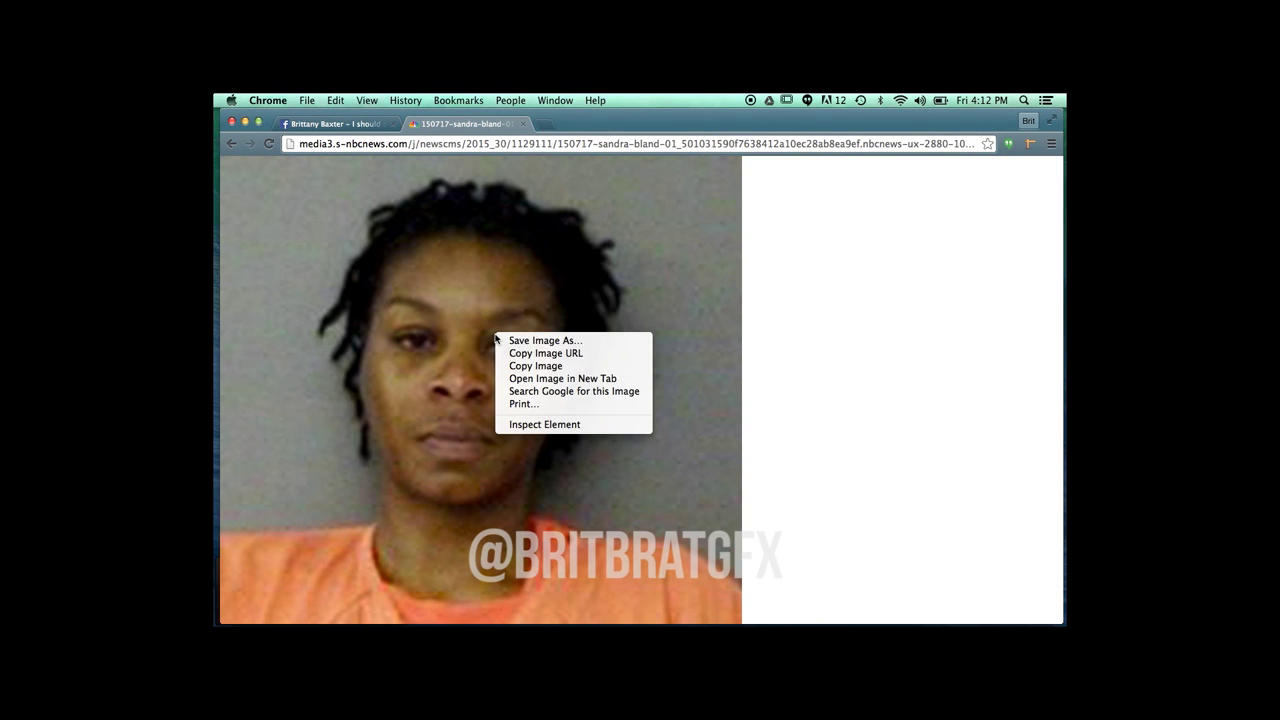
left_click(536, 366)
mouse_move(627, 595)
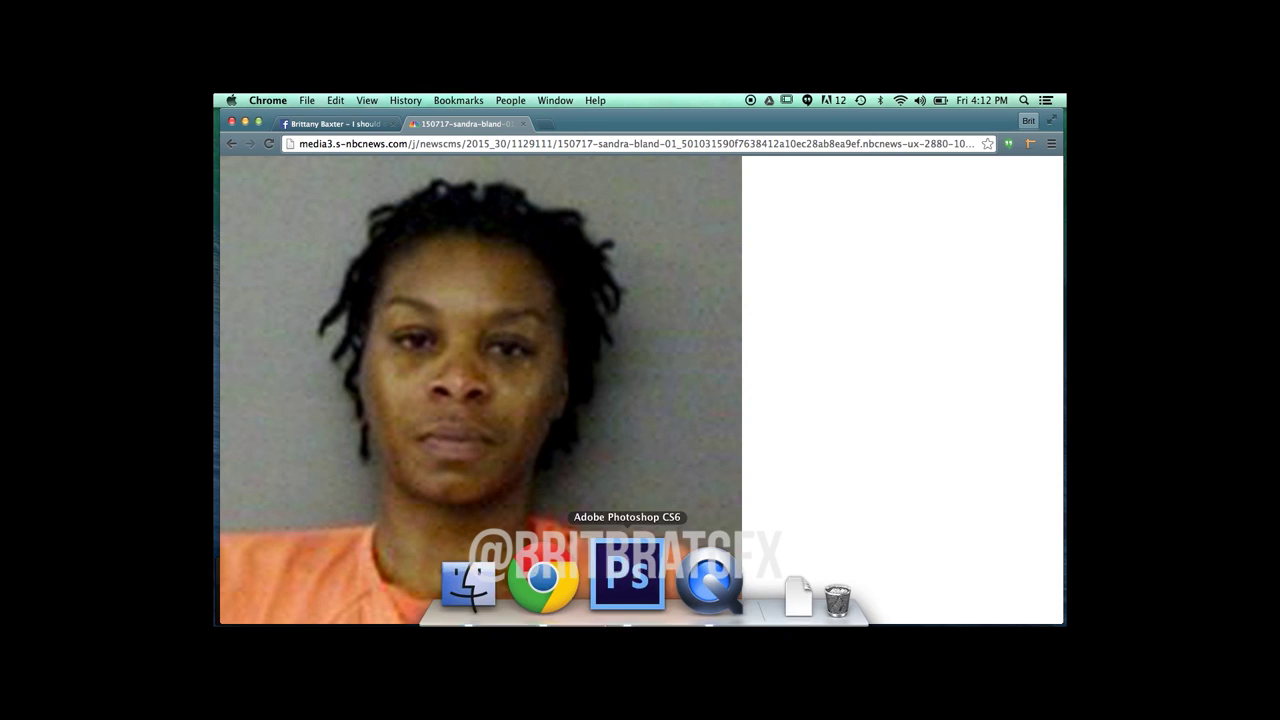
left_click(606, 572)
- Paste the mugshot as Layer 1 and move it to the page's top-left corner
key("super+v")
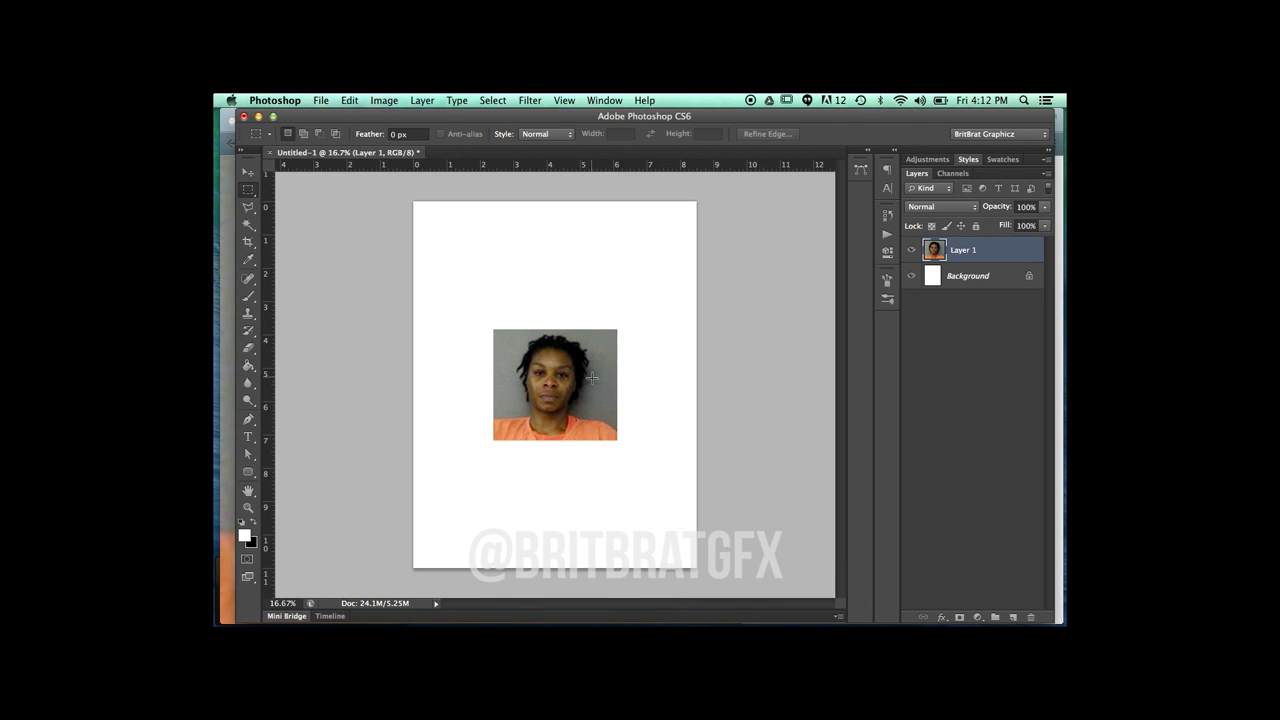
key("v")
left_click_drag(575, 382, 505, 271)
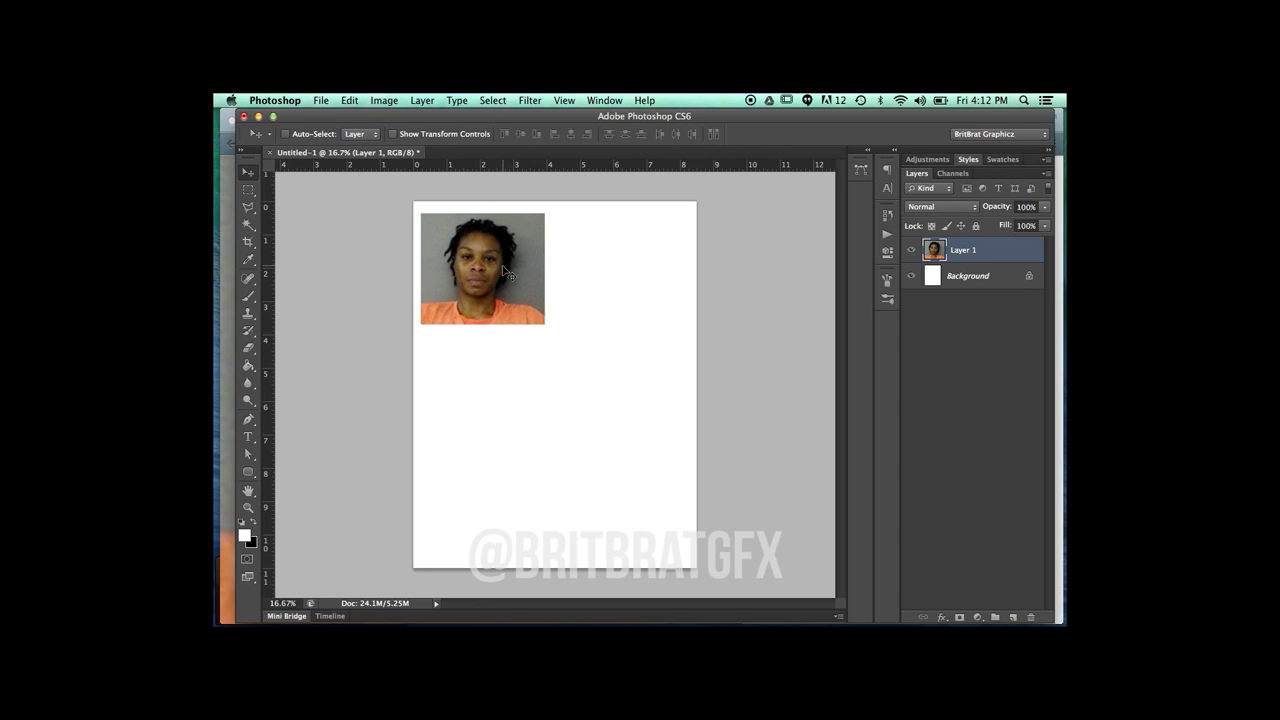
left_click(222, 241)
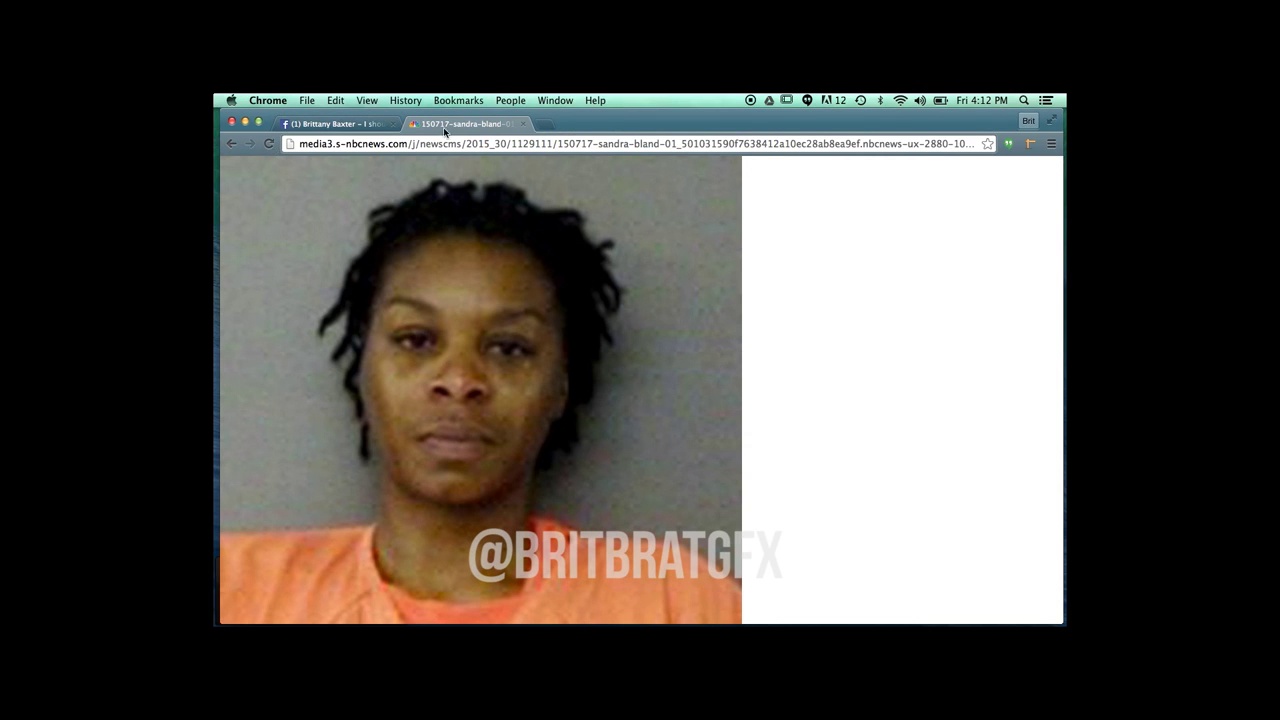
- In a new tab, search Google Images for the edited mugshot and browse the results
left_click(544, 124)
left_click(443, 172)
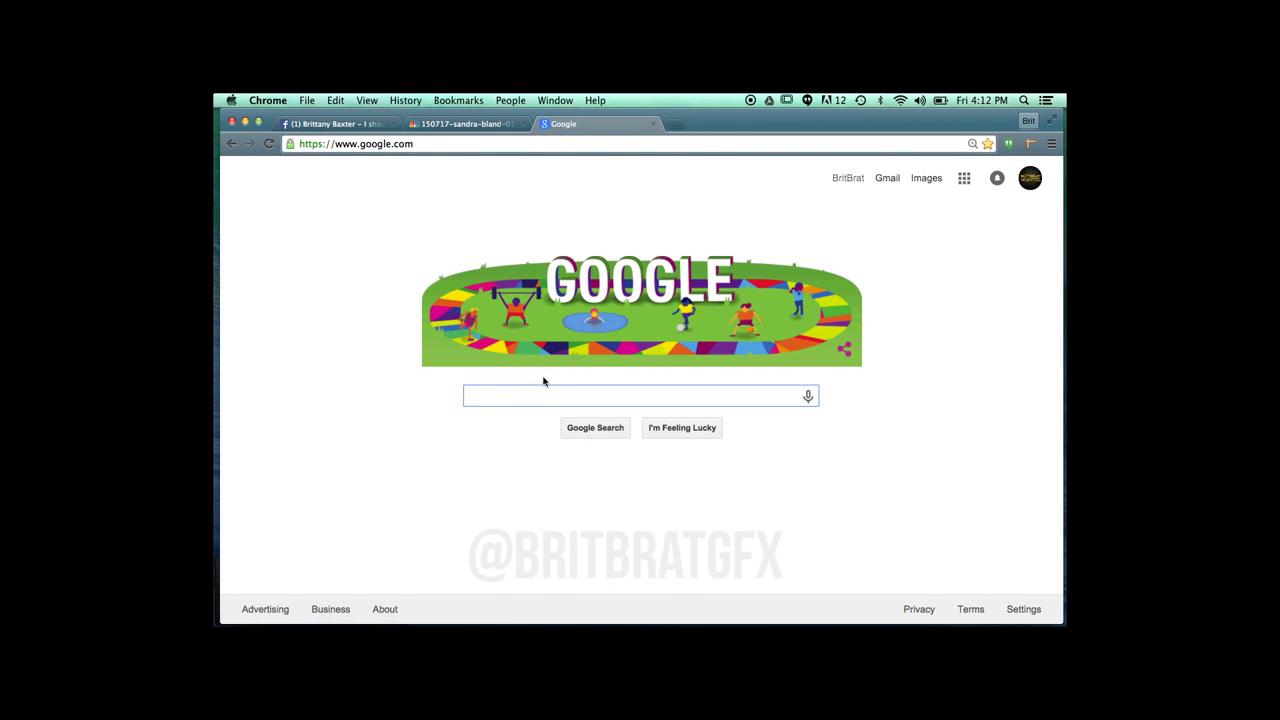
type("sandra b")
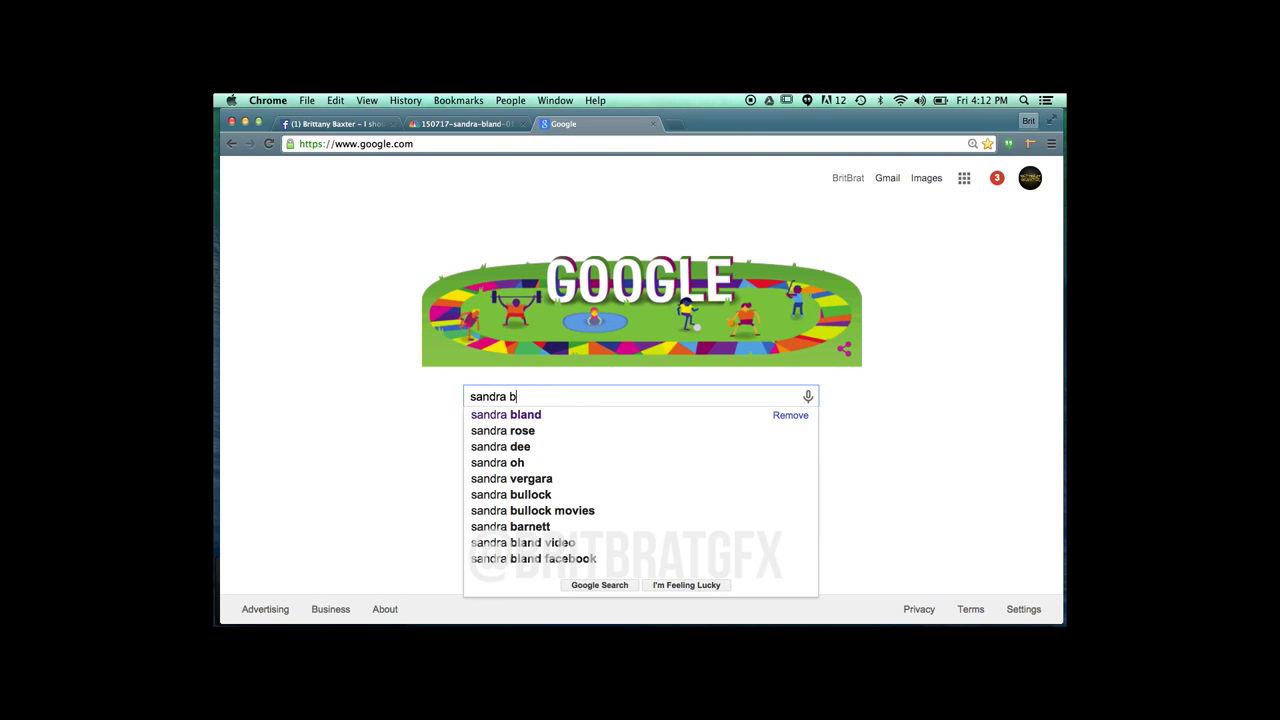
type("land mug")
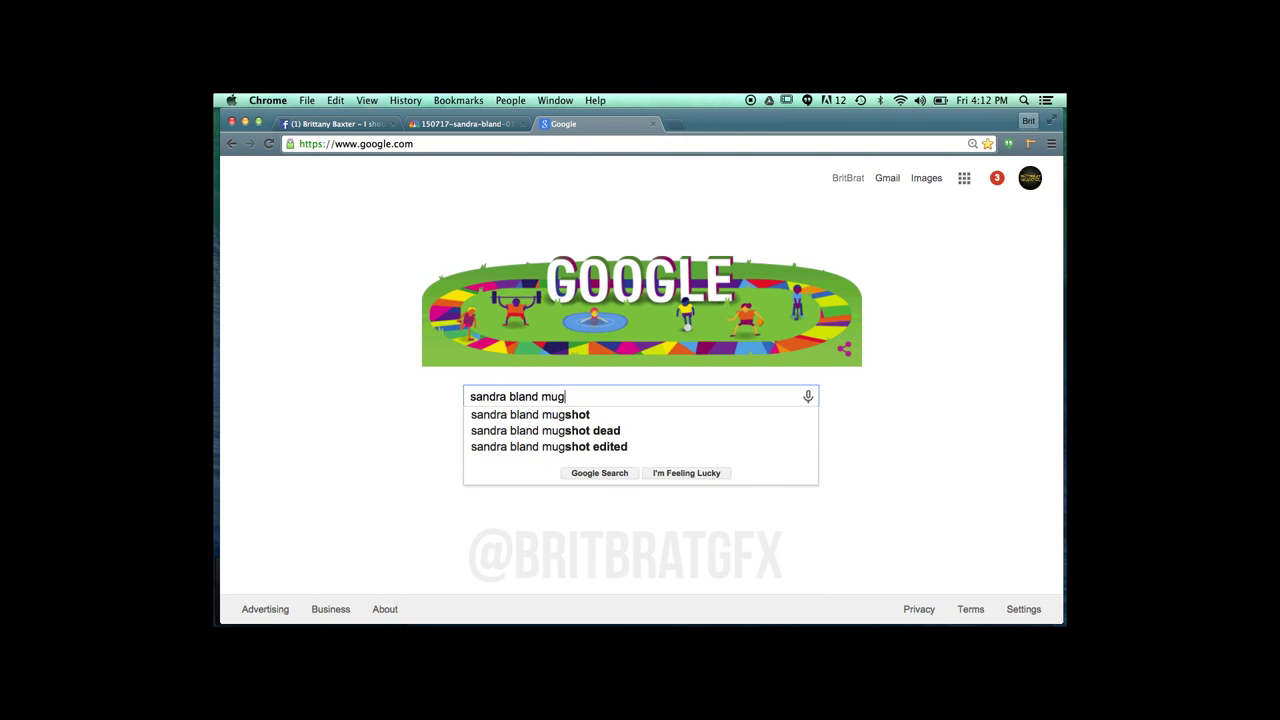
key("Down")
key("Down")
key("Down")
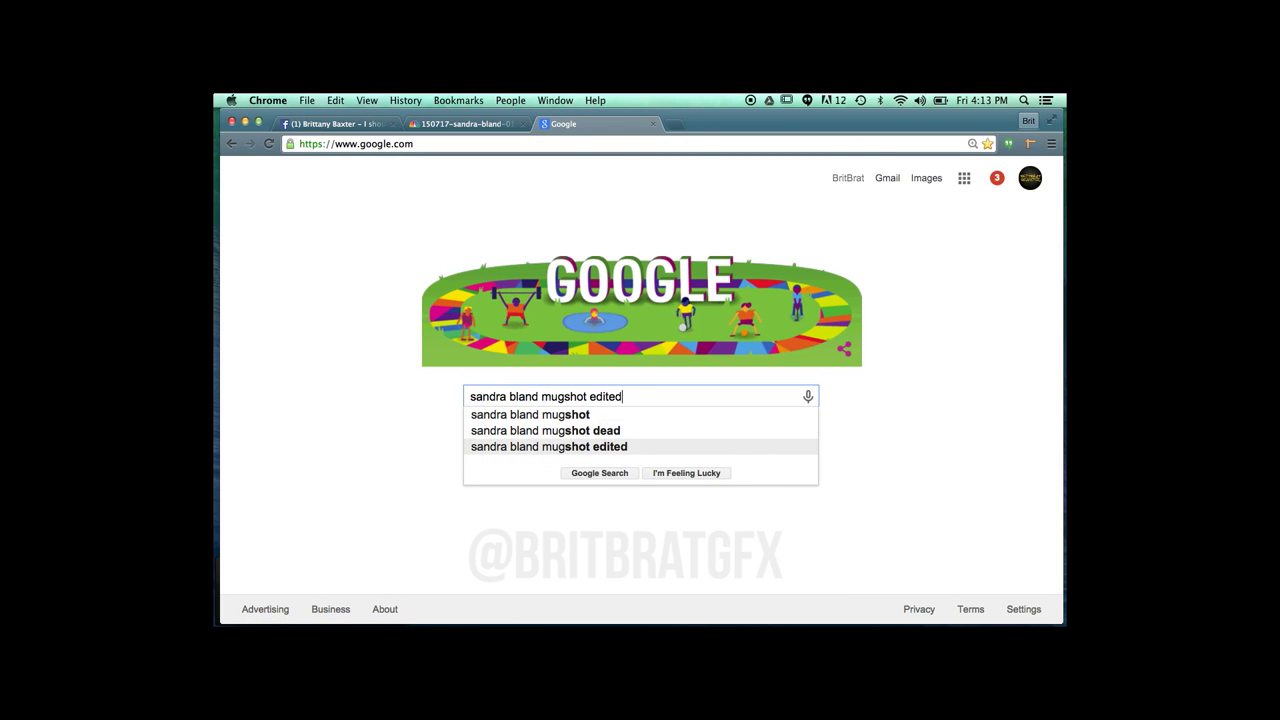
key("Return")
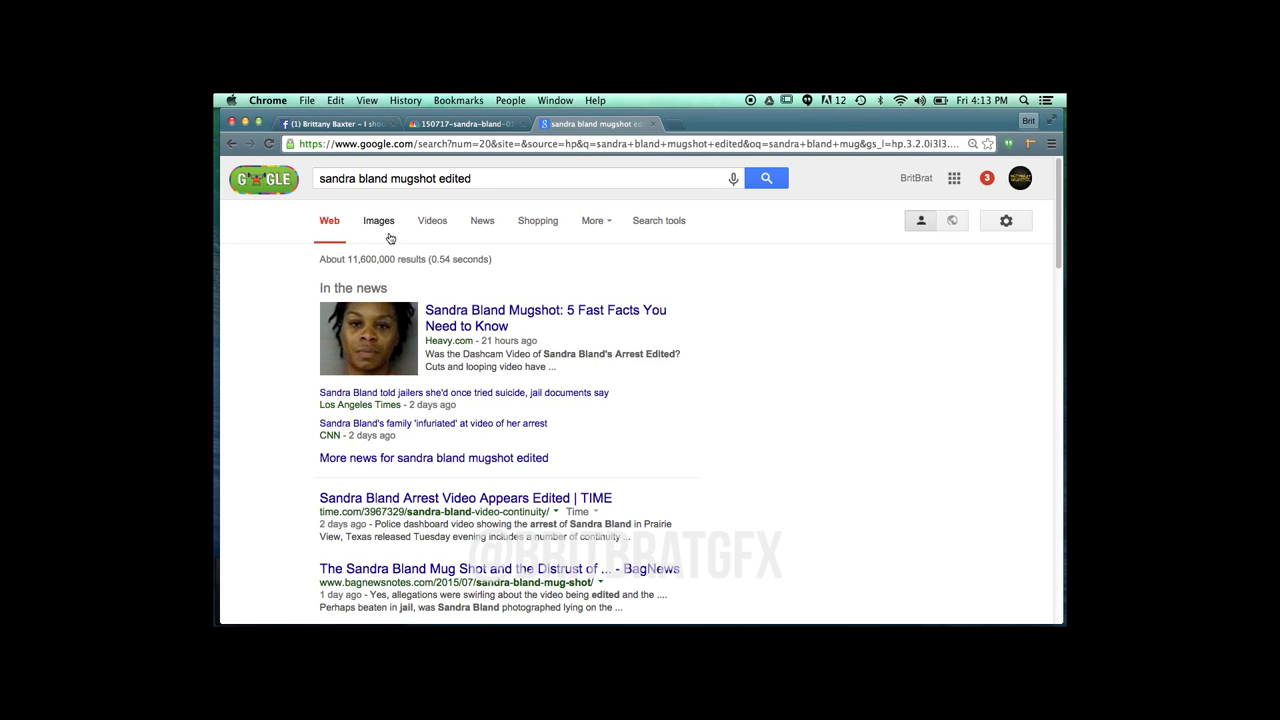
left_click(389, 230)
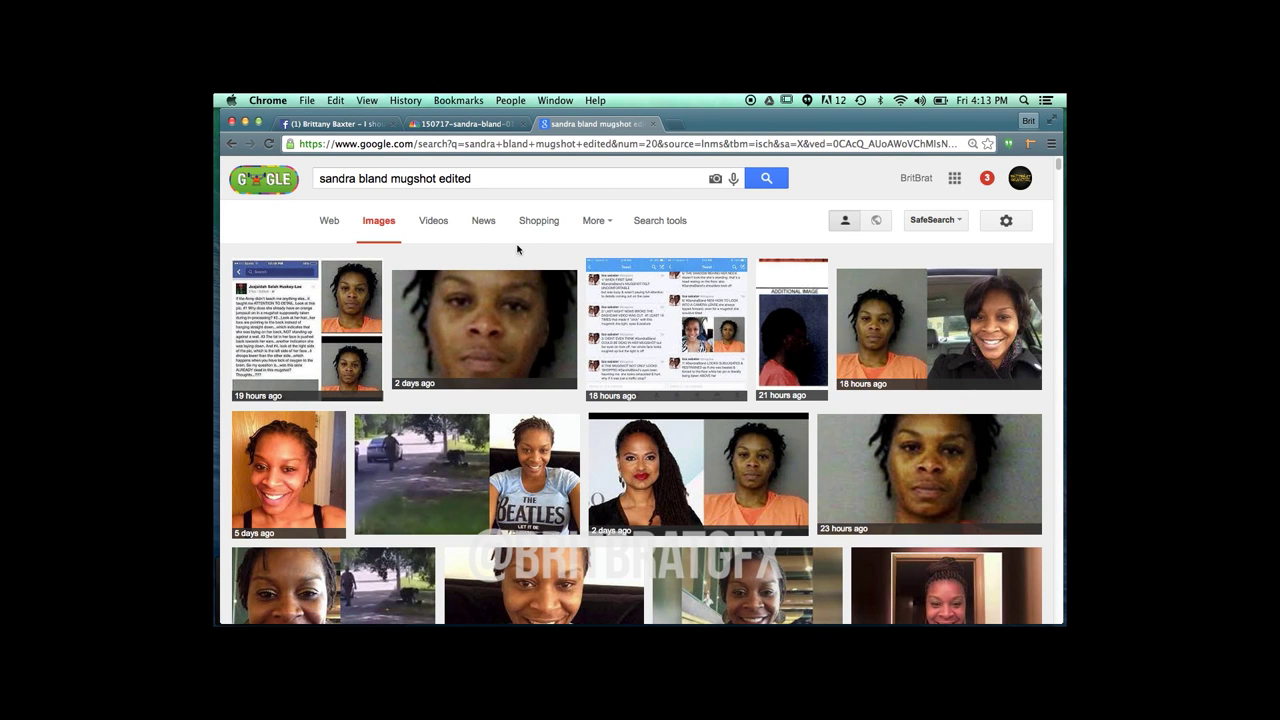
scroll(470, 320, "down", 5)
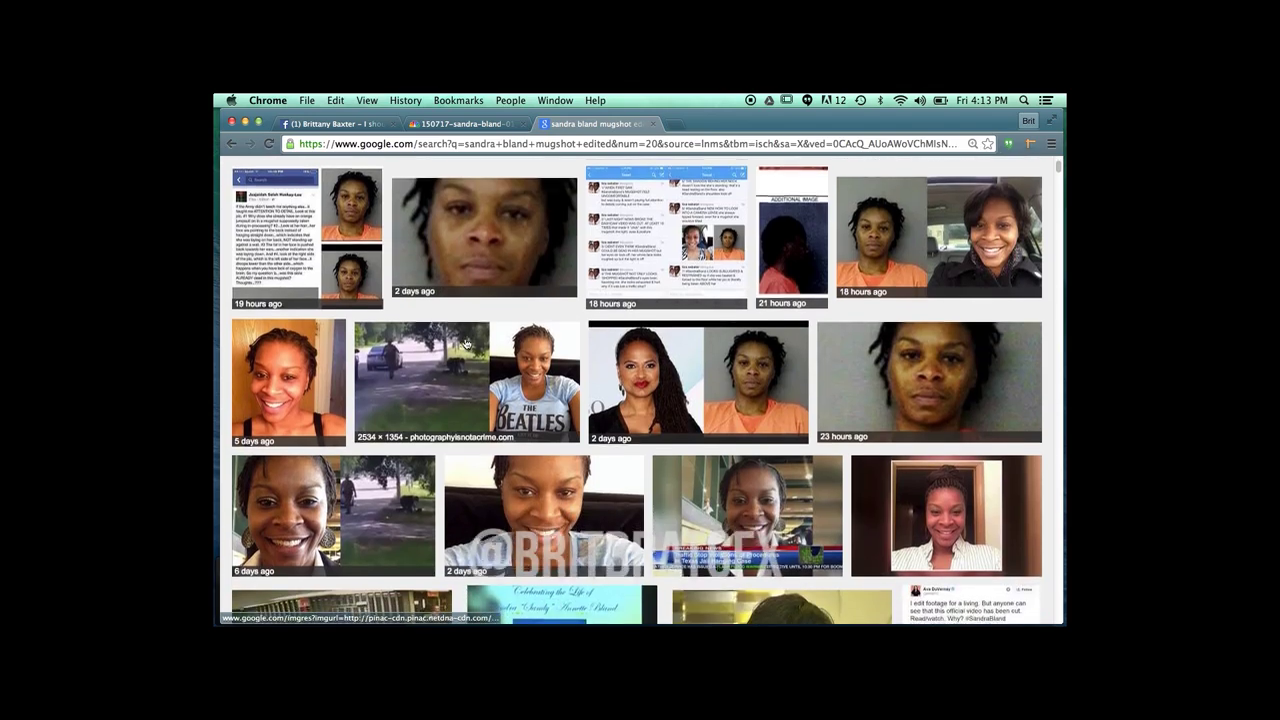
scroll(466, 344, "down", 5)
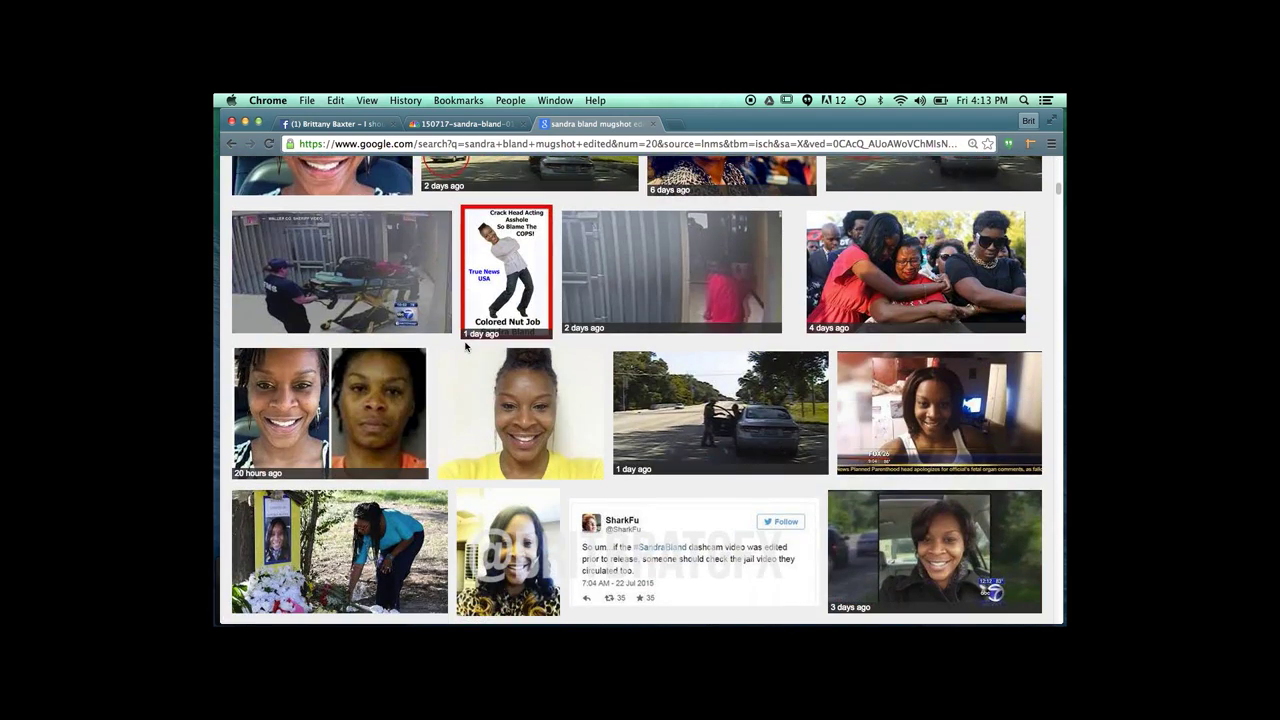
scroll(465, 347, "down", 10)
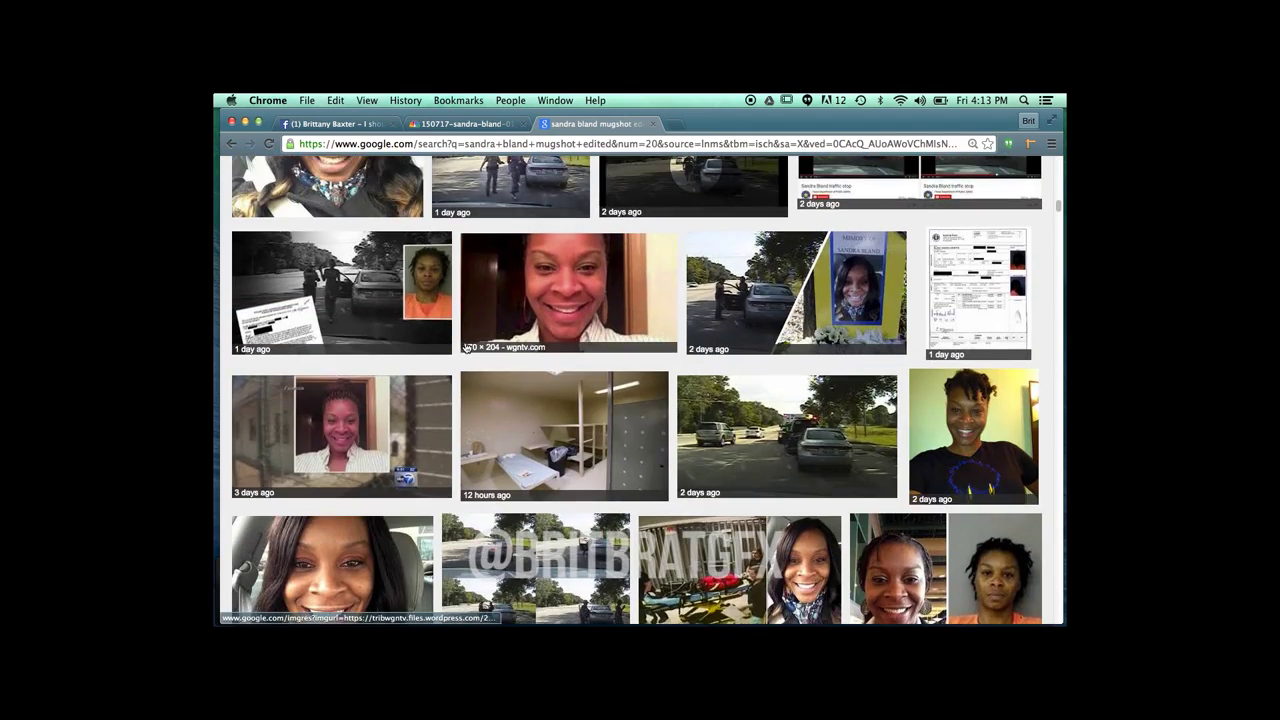
scroll(466, 347, "down", 5)
scroll(466, 347, "up", 20)
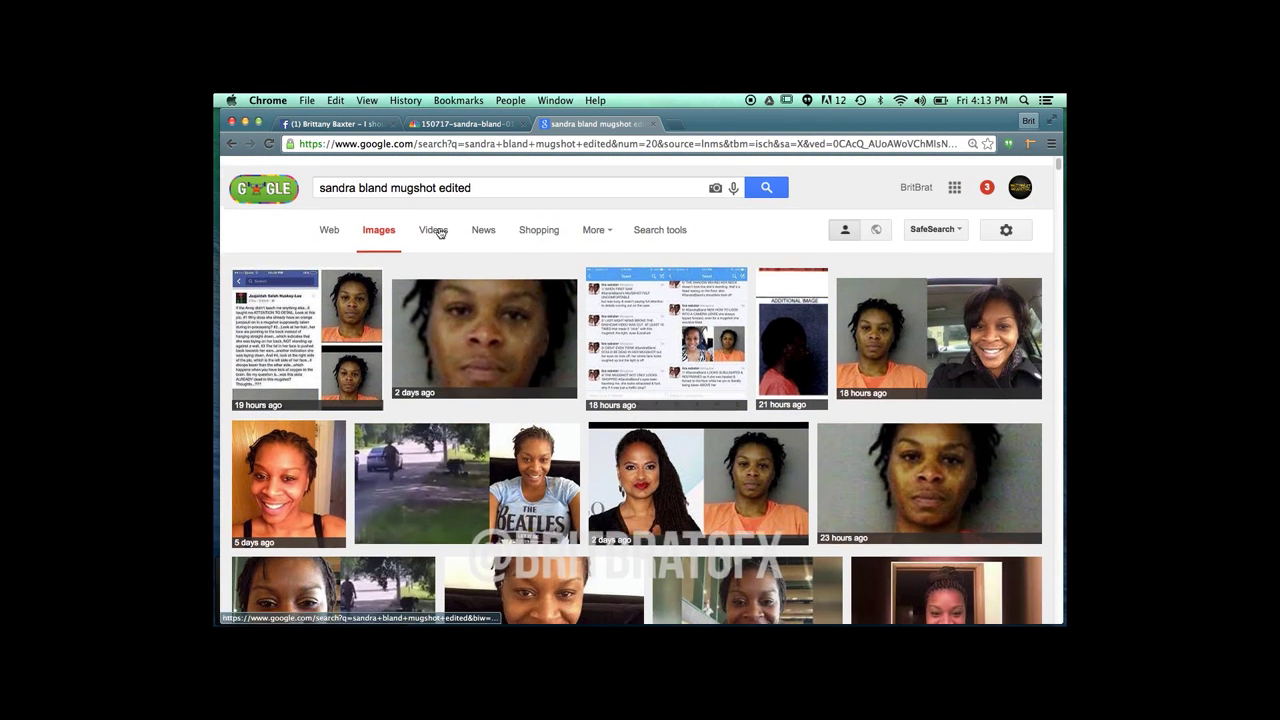
- Remove 'edited' from the query and browse the plain mugshot image results
left_click_drag(434, 178, 474, 178)
key("BackSpace")
key("Return")
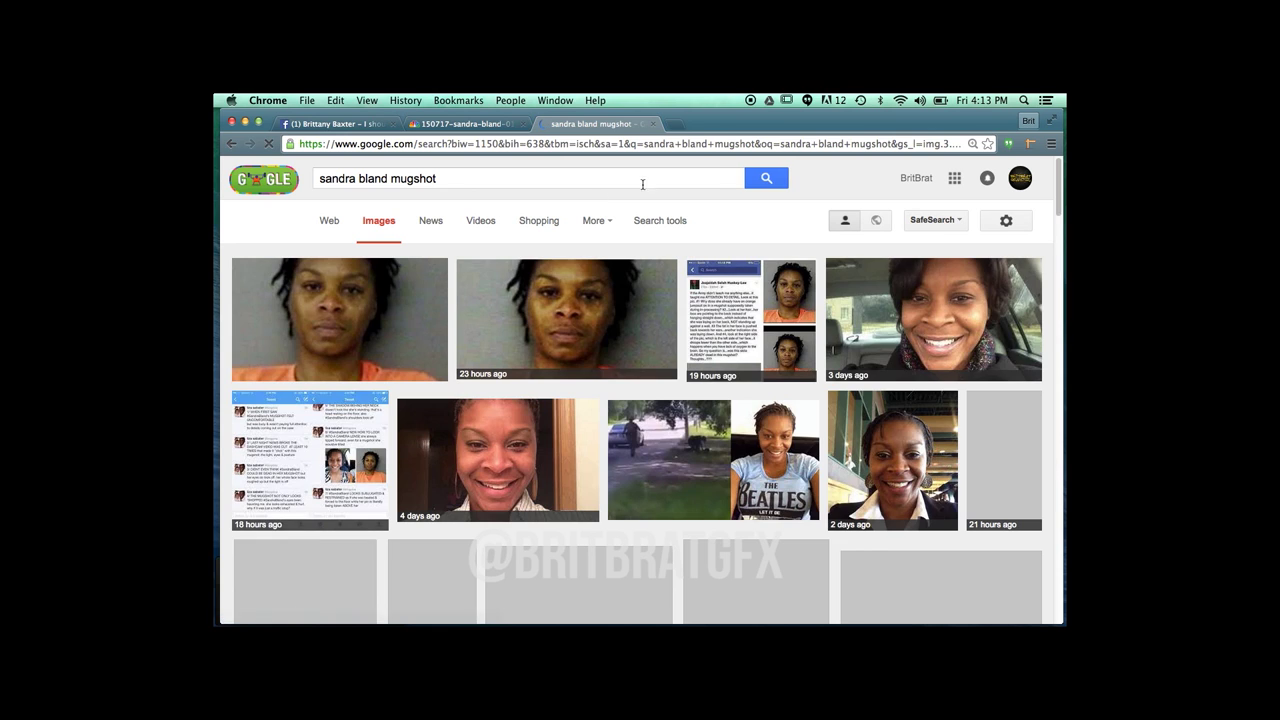
scroll(522, 219, "down", 5)
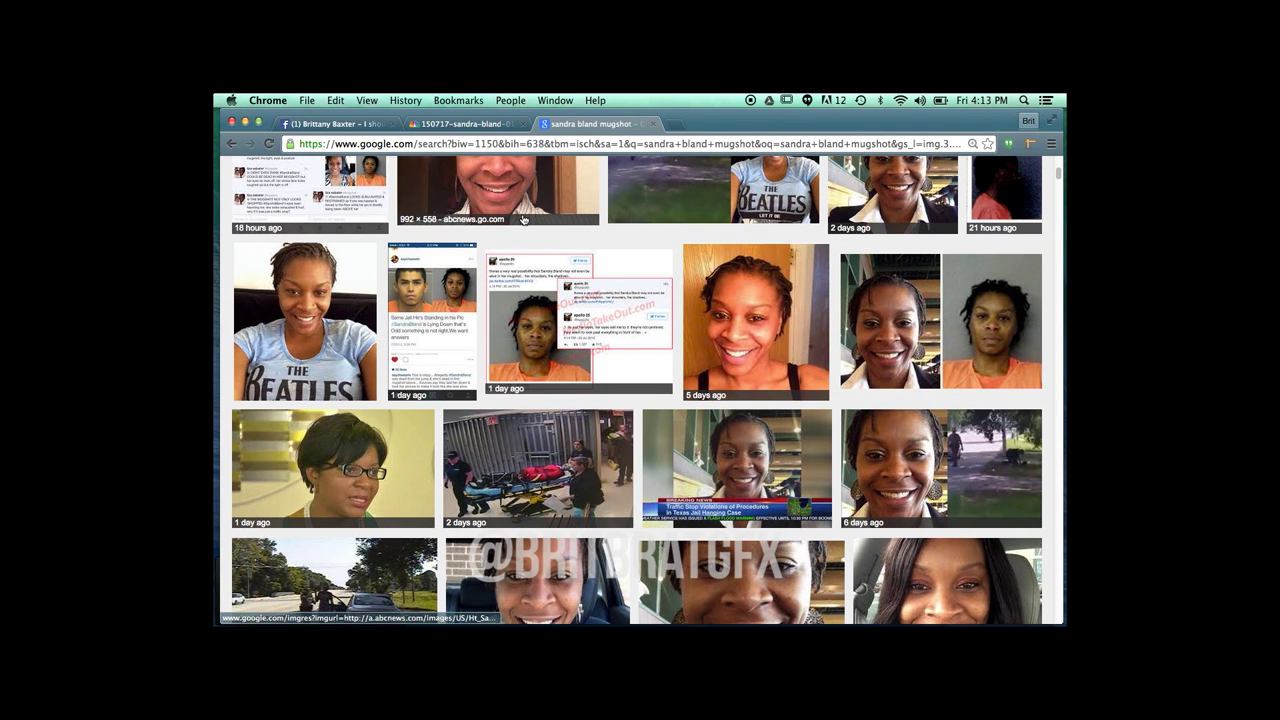
scroll(522, 219, "down", 5)
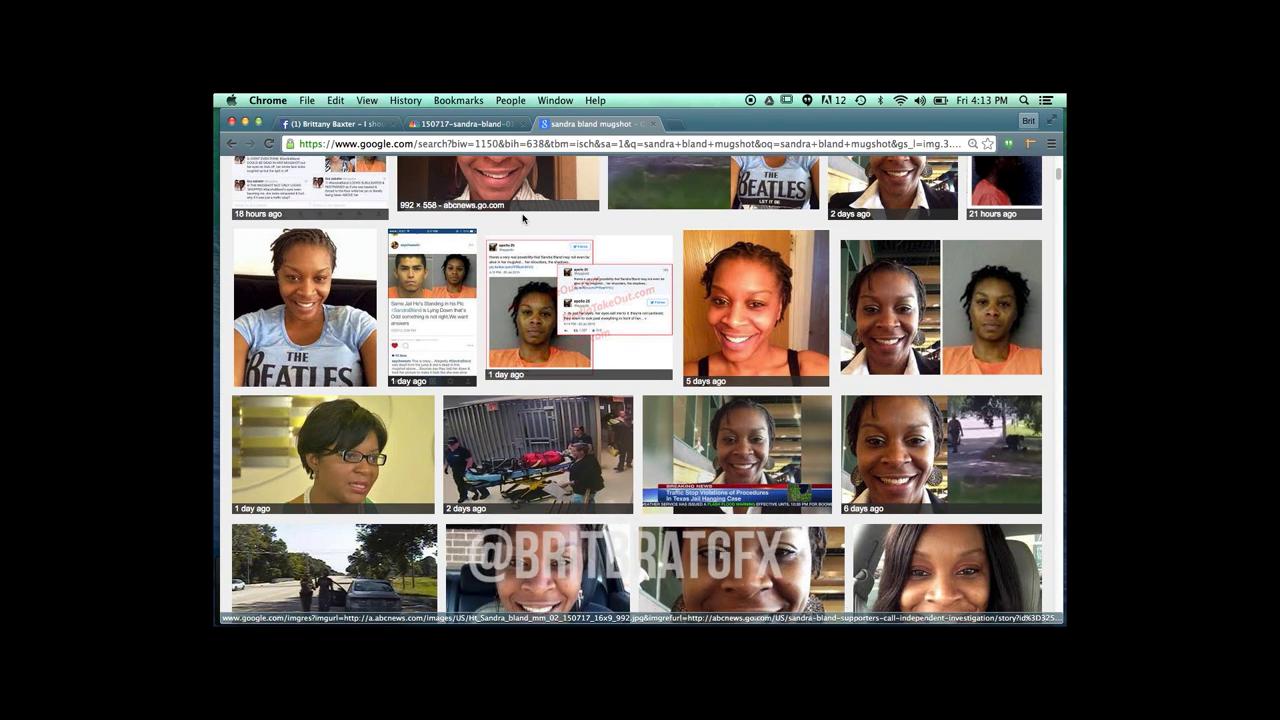
scroll(522, 219, "down", 10)
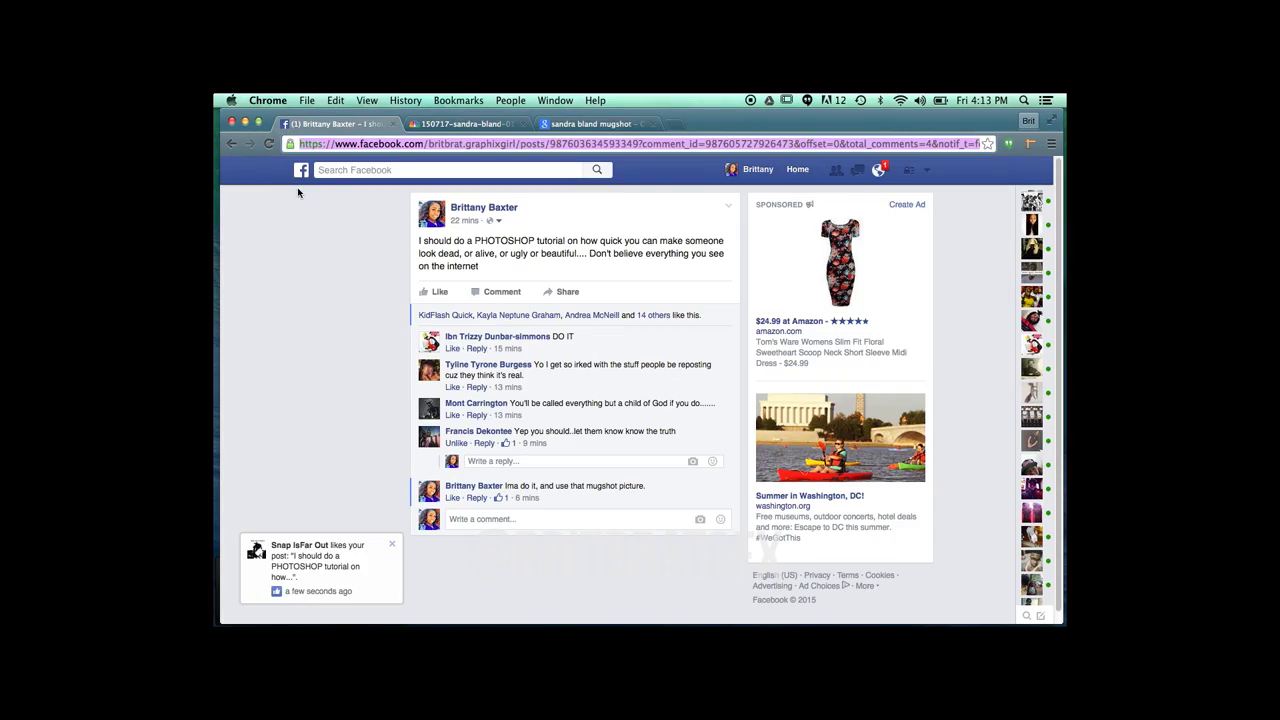
- Search Facebook for the person's name, filter to Photos, and open the unedited vs. edited mugshot
left_click(302, 174)
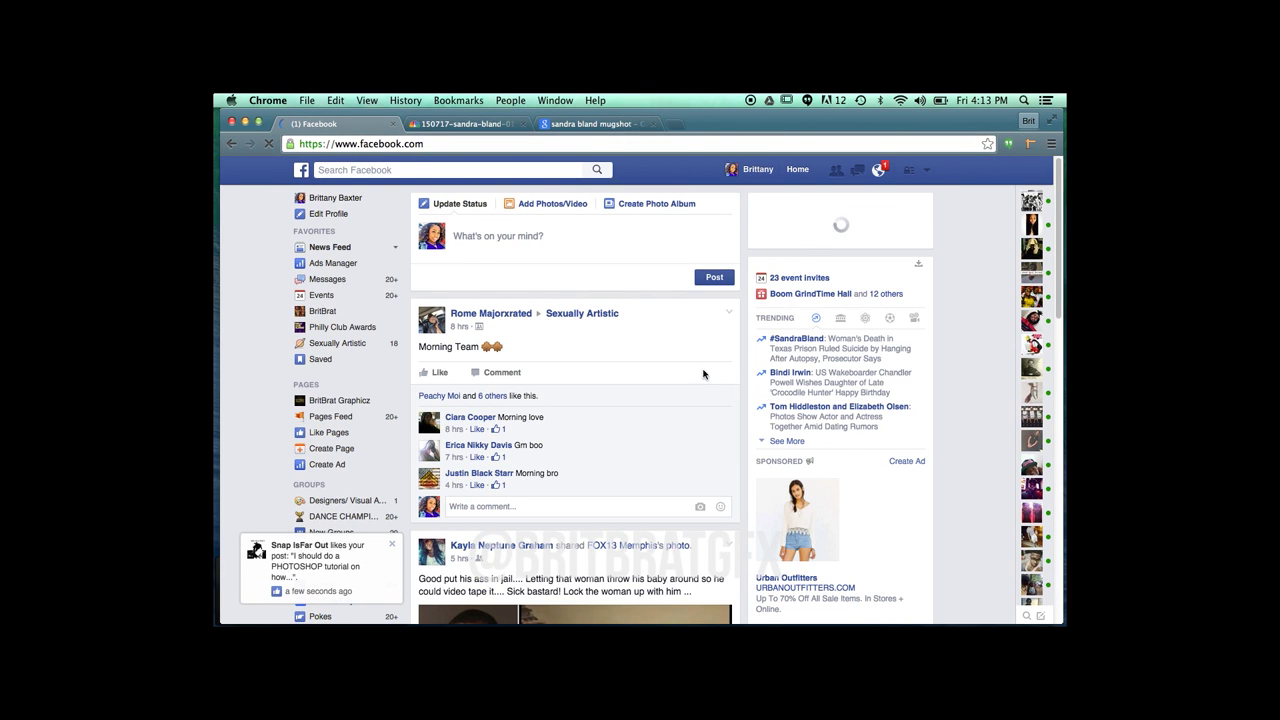
left_click(450, 170)
type("san")
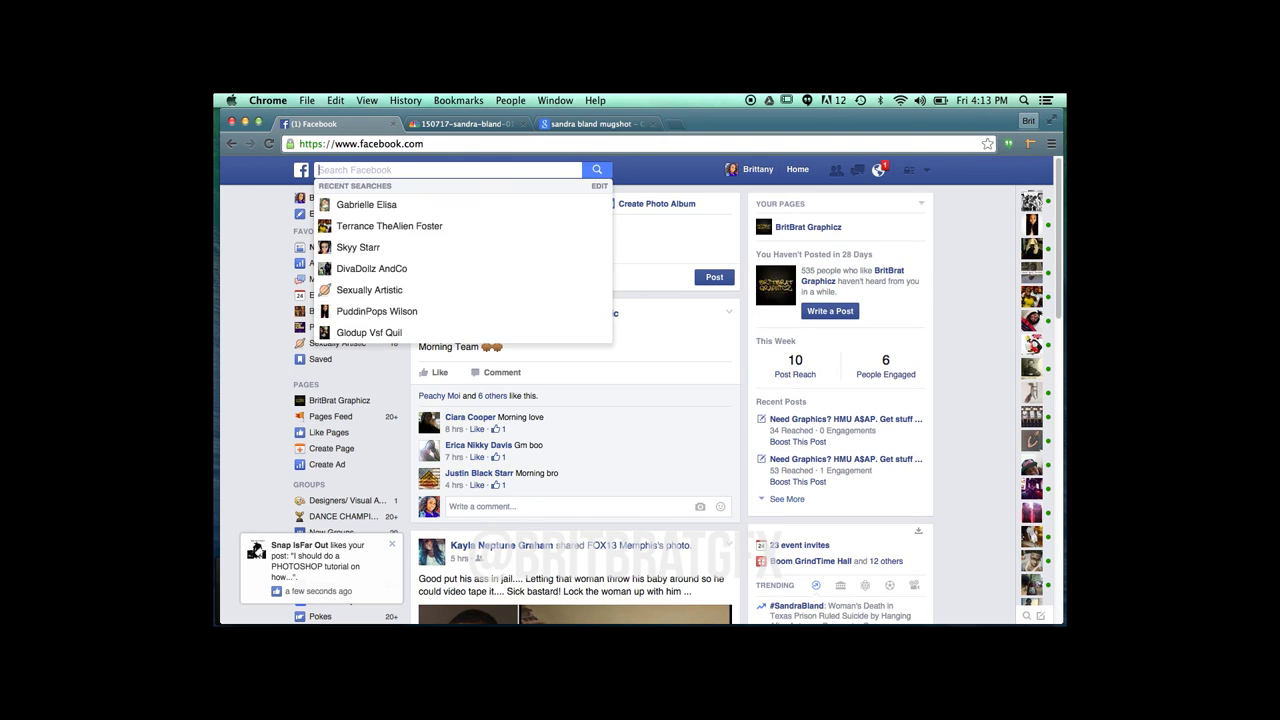
type("dra bland")
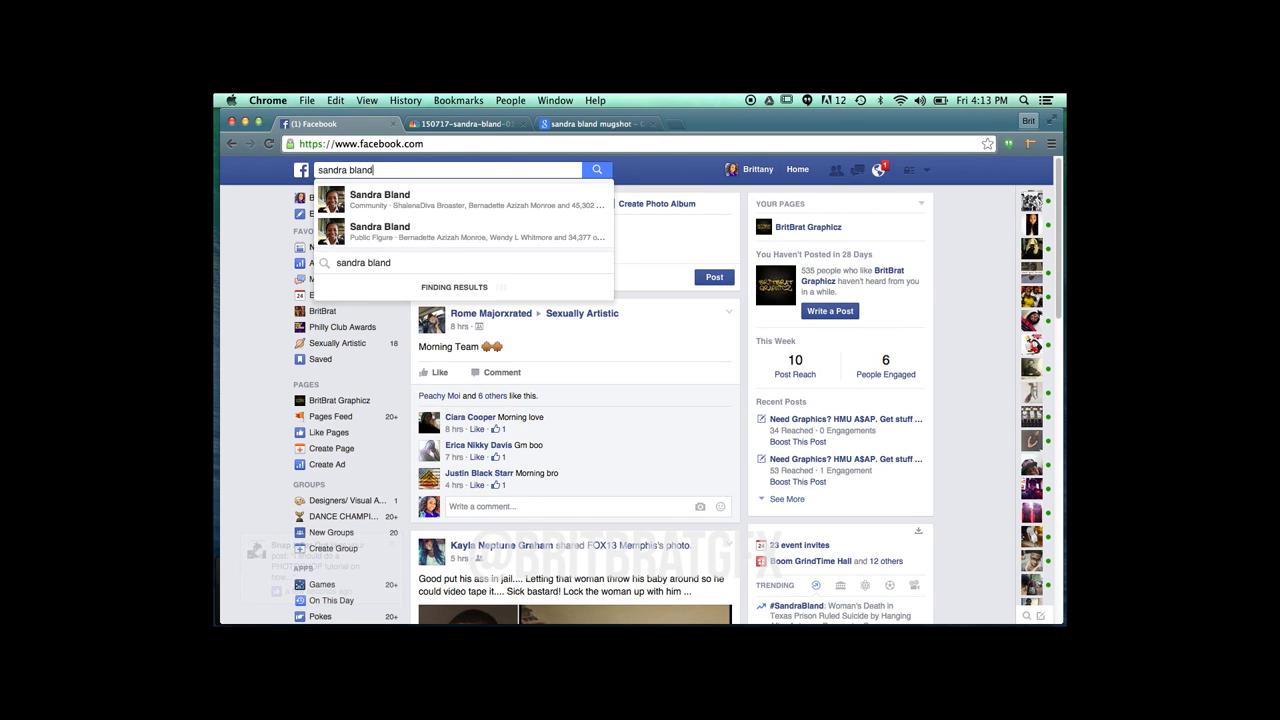
key("Return")
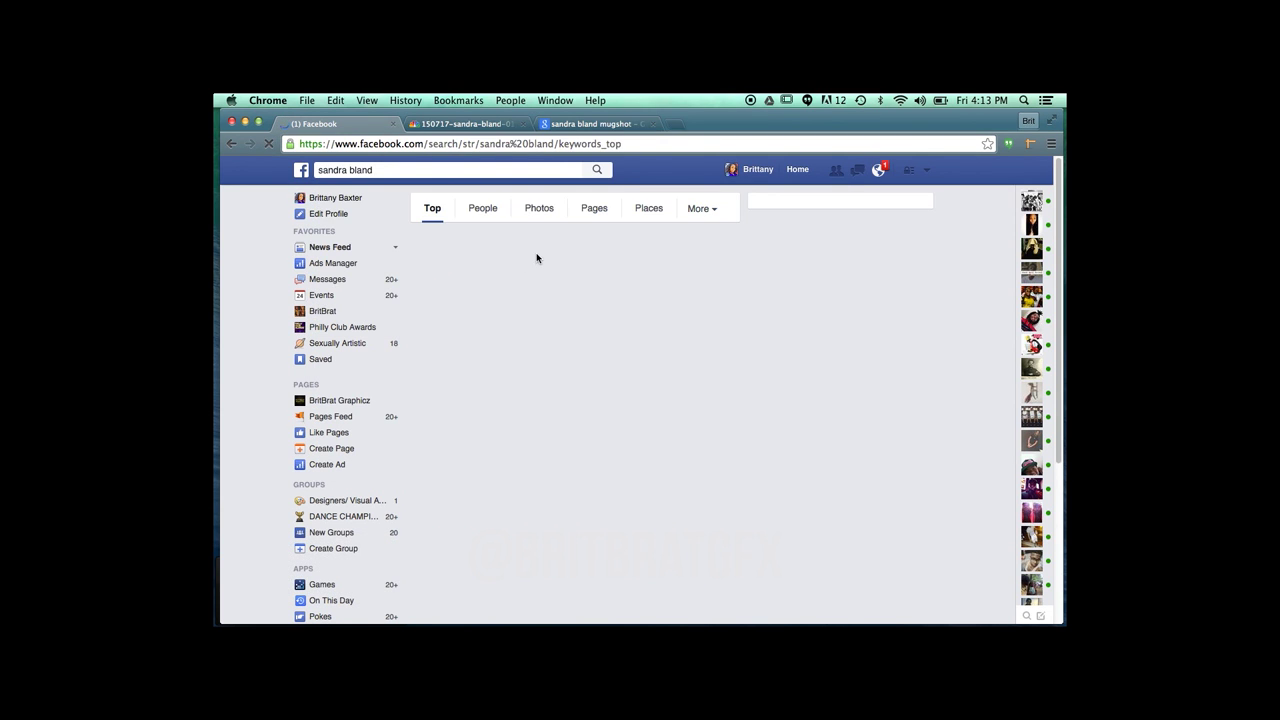
left_click(540, 209)
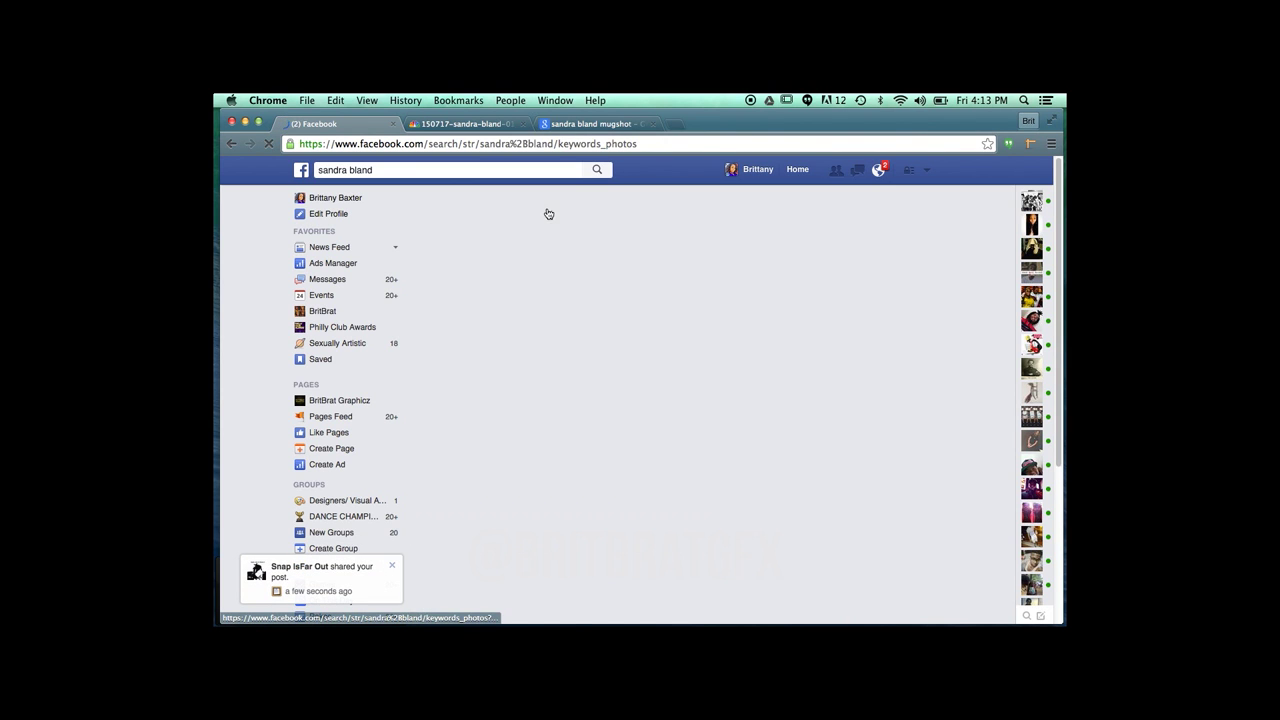
scroll(704, 300, "down", 3)
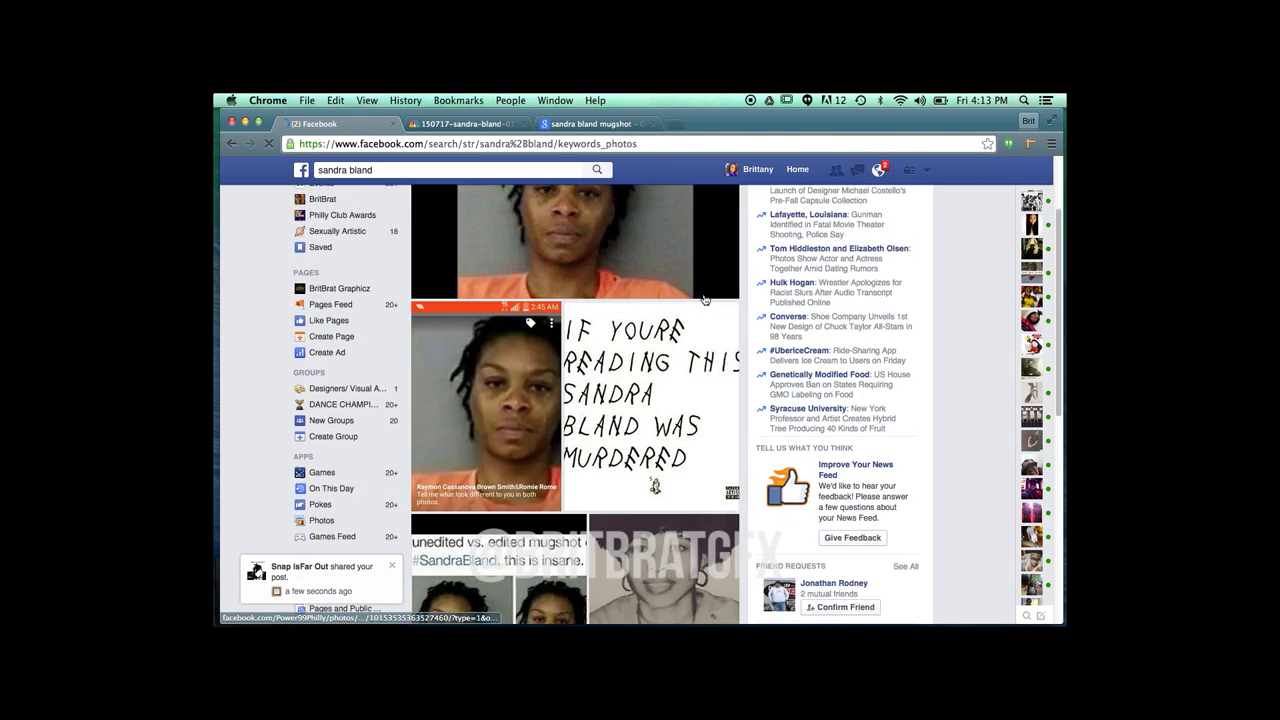
scroll(704, 300, "down", 5)
left_click(500, 328)
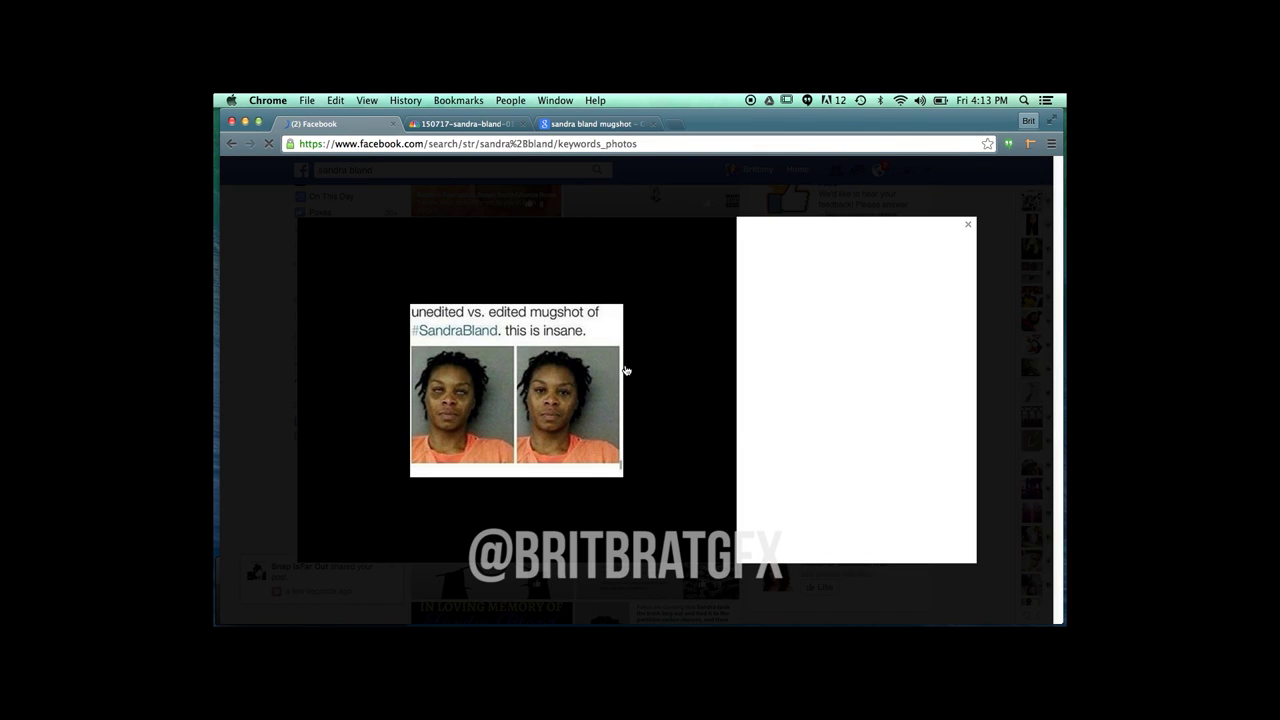
- Dismiss the face-tagging box, copy the comparison image, and return to Photoshop
left_click(461, 418)
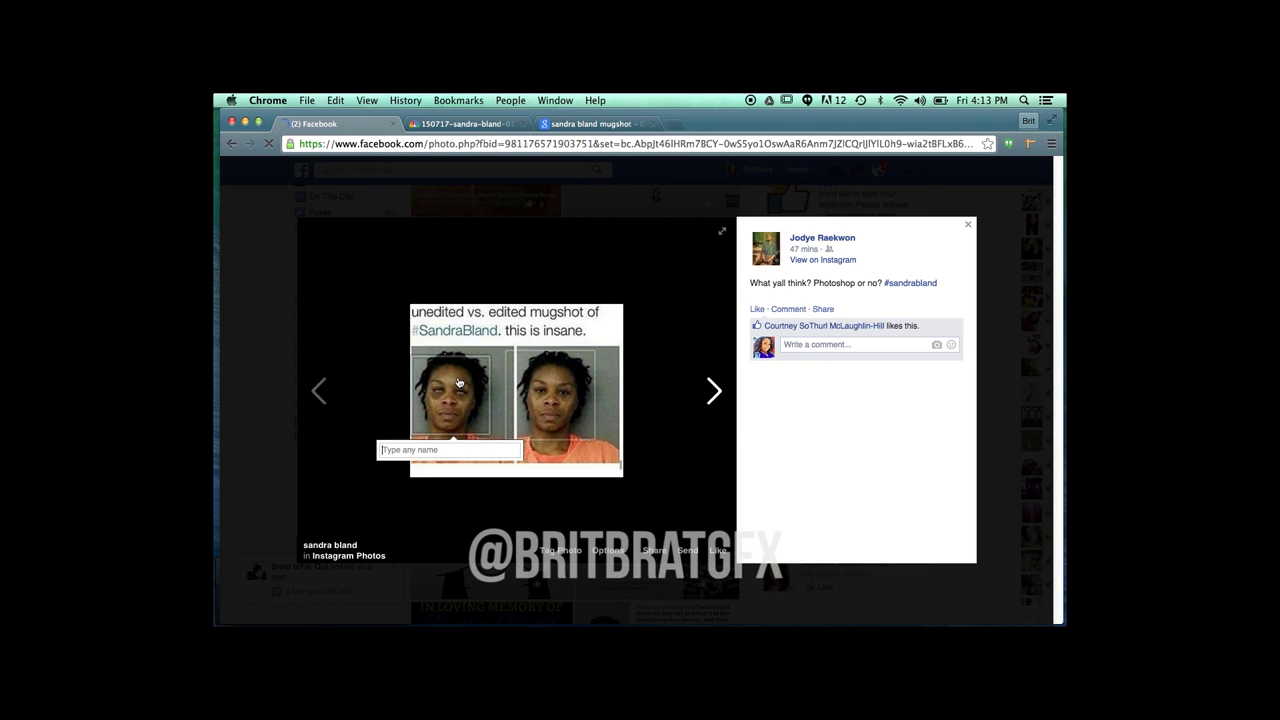
left_click(568, 374)
left_click(650, 392)
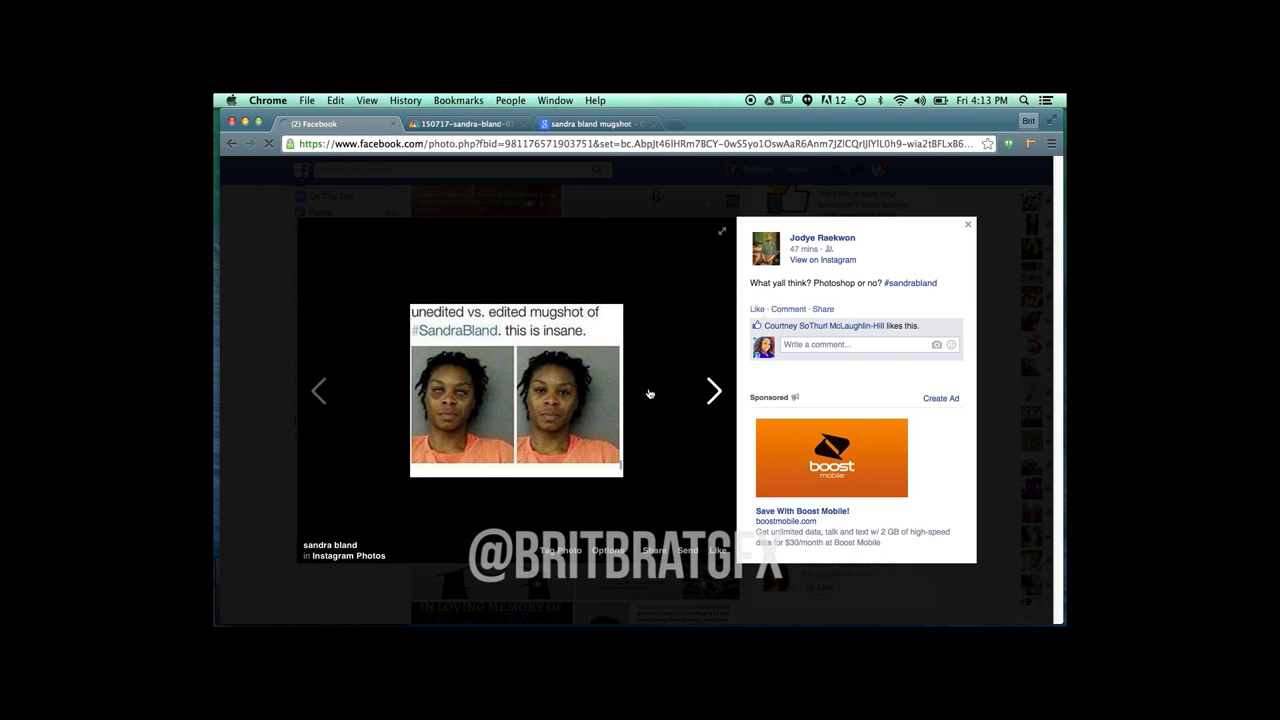
left_click(570, 382)
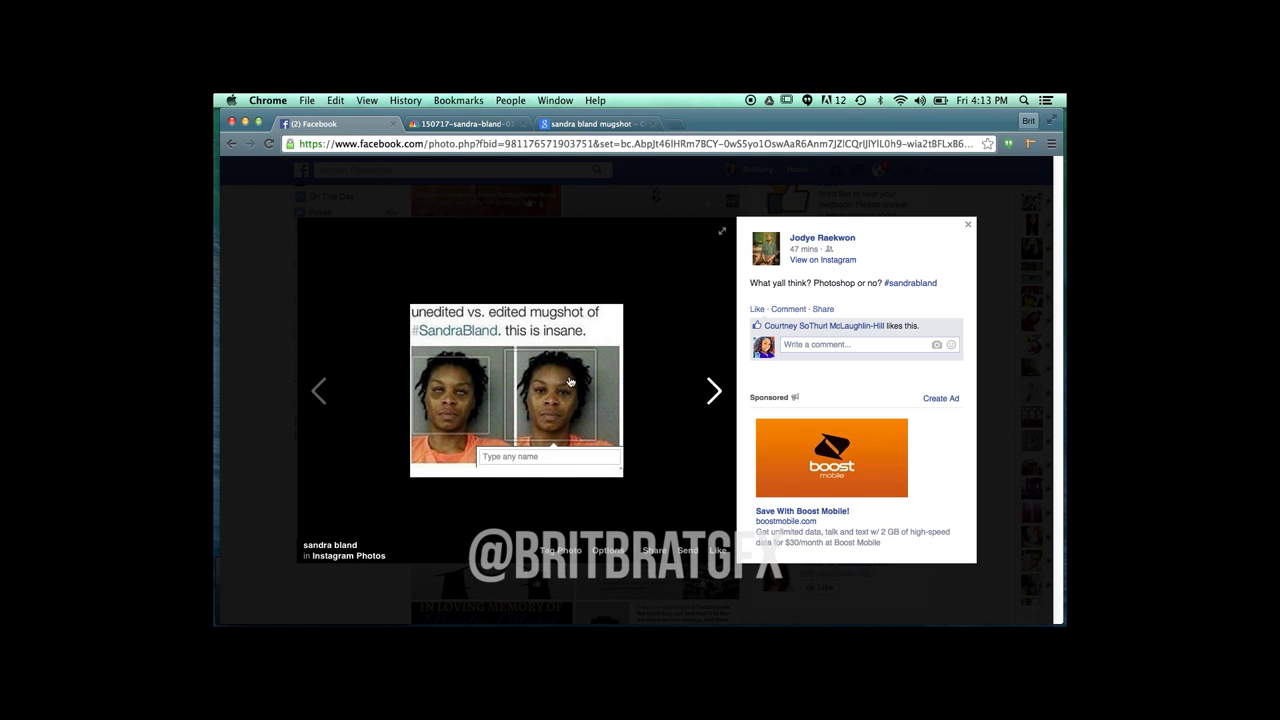
left_click(448, 428)
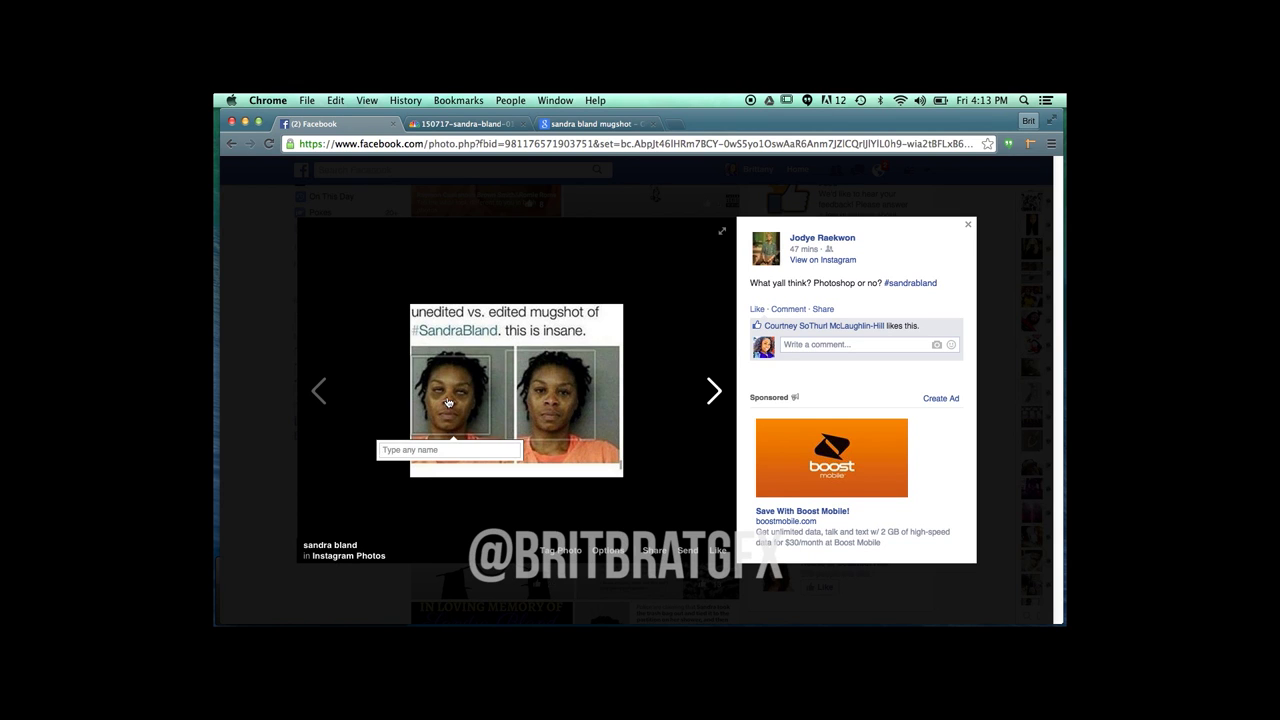
right_click(526, 320)
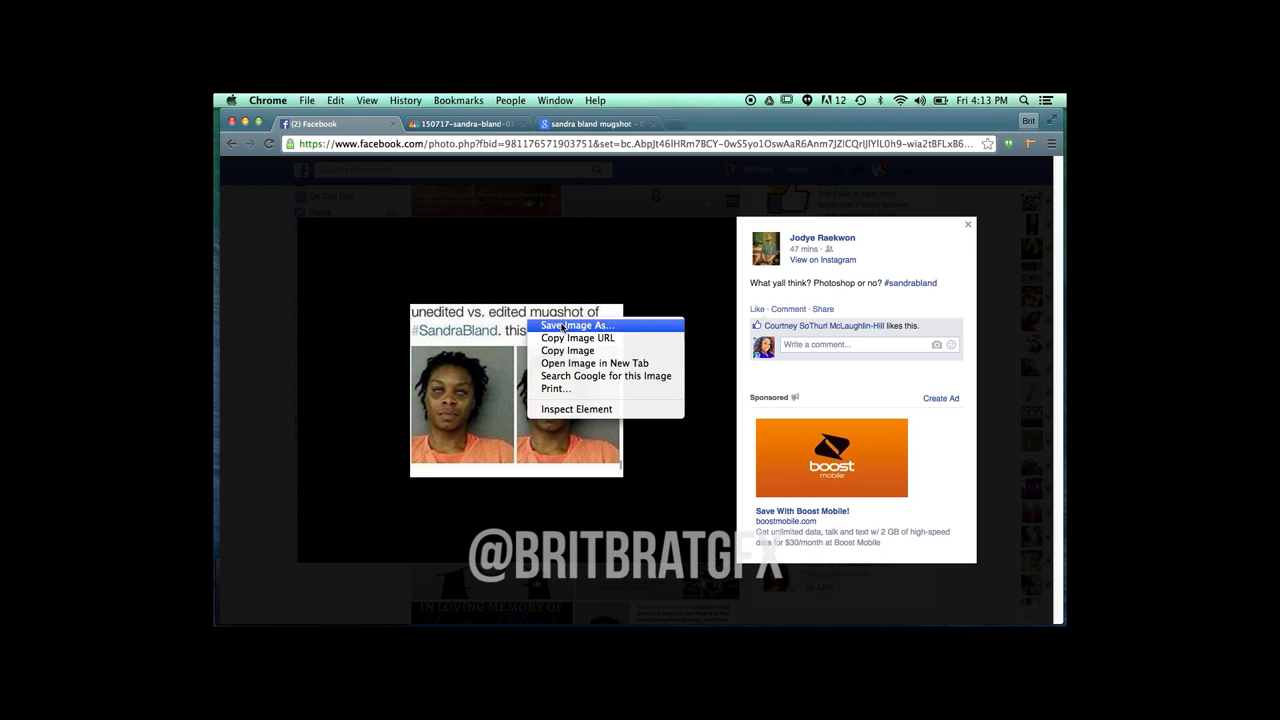
left_click(609, 355)
left_click(586, 575)
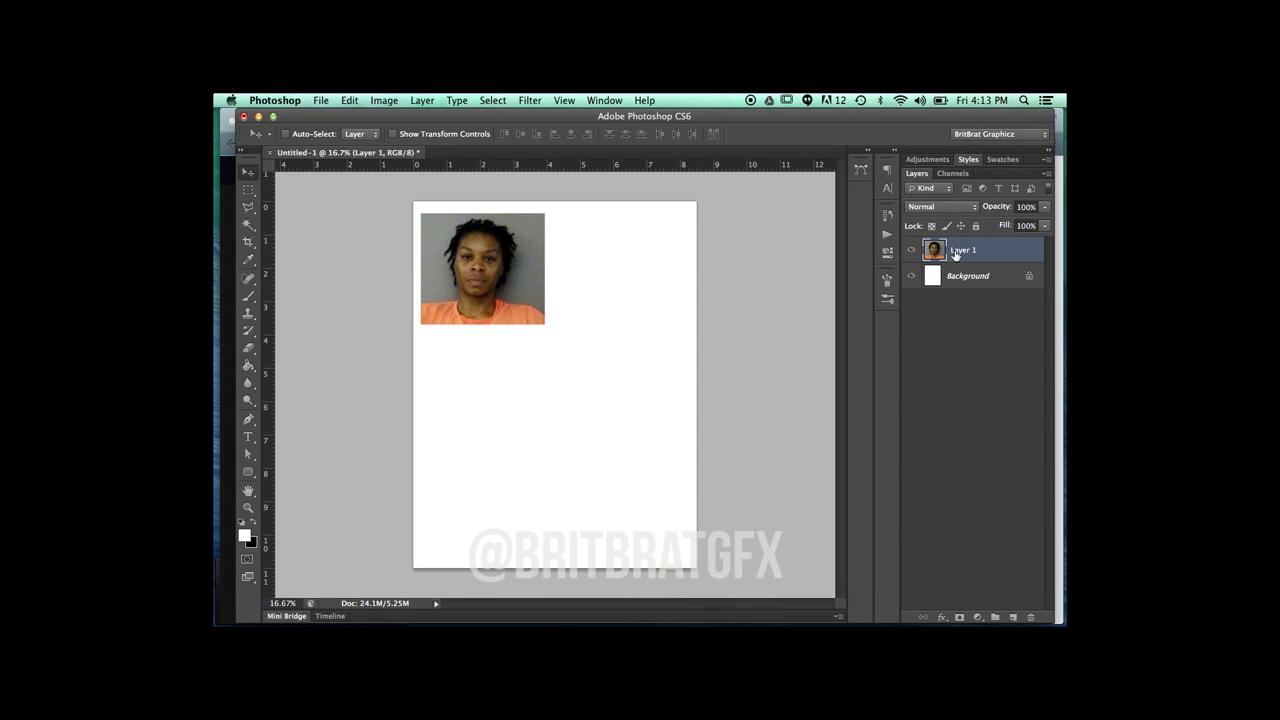
- Hide Layer 1 and paste the comparison as Layer 2, scaled to about 647% across the page top
left_click(910, 250)
key("super+v")
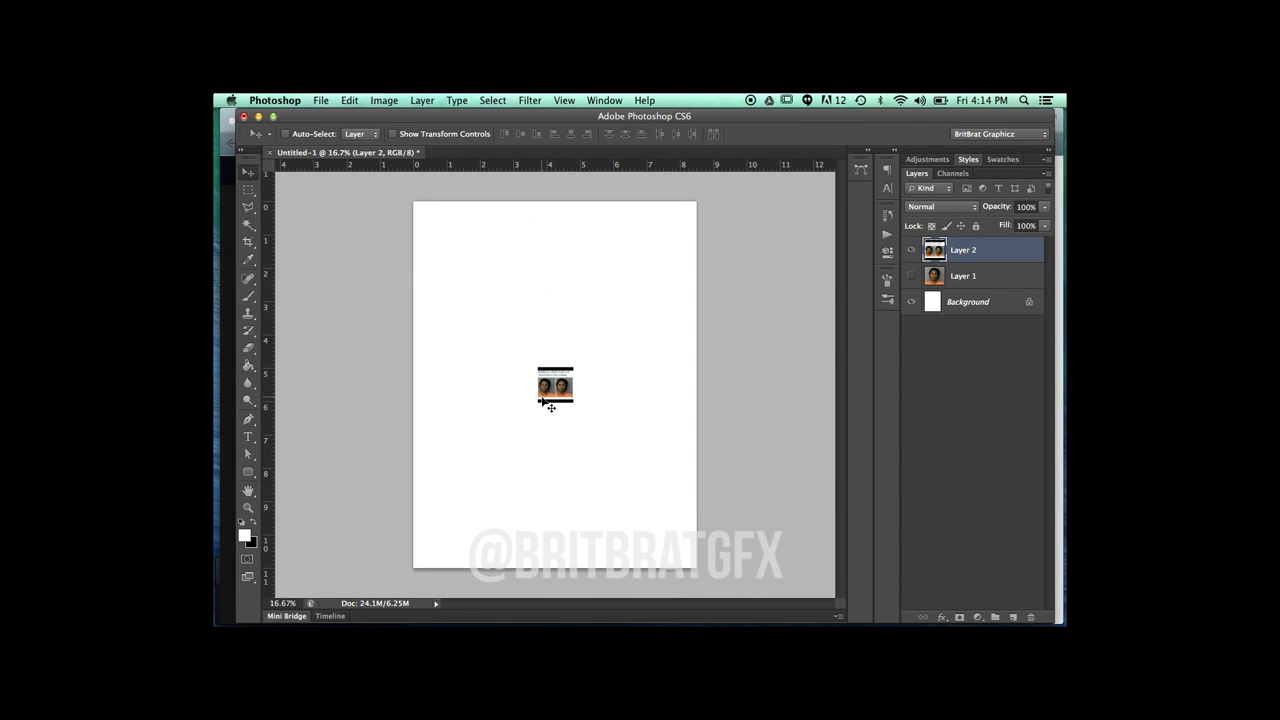
key("super+t")
left_click_drag(574, 402, 766, 596)
left_click_drag(717, 514, 617, 334)
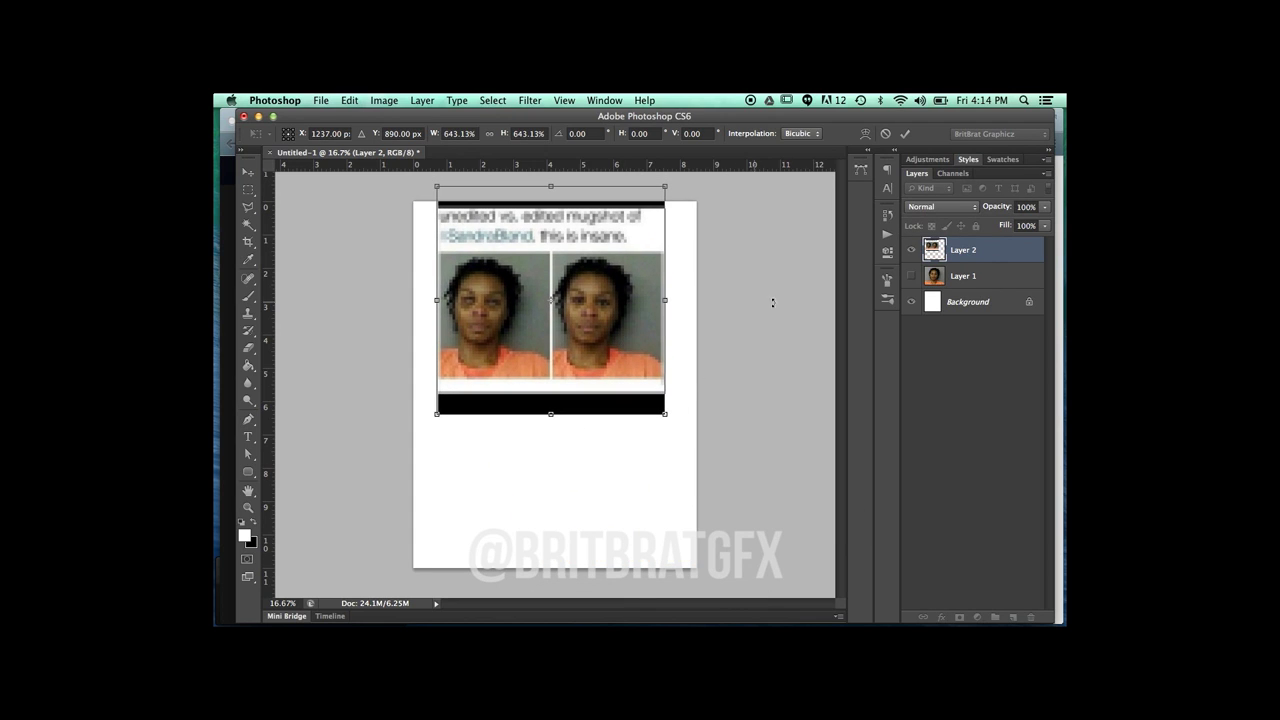
left_click(885, 133)
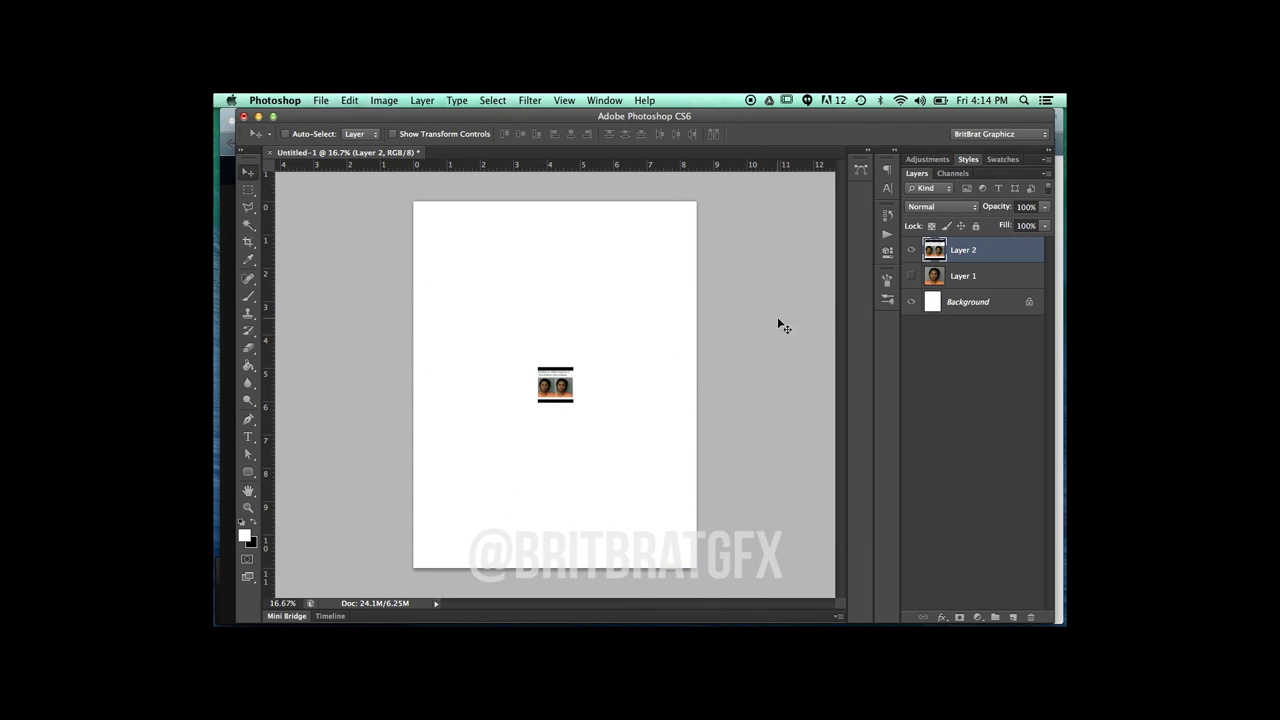
key("super+t")
left_click_drag(577, 409, 627, 347)
key("Return")
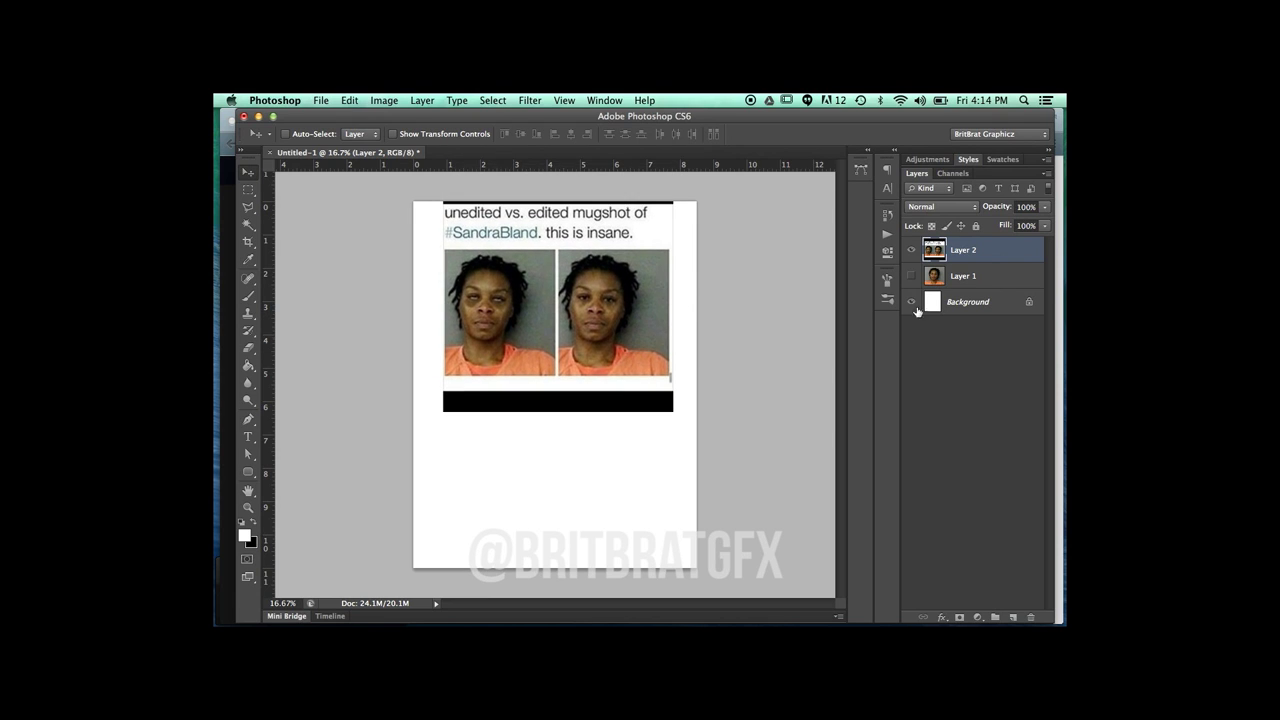
- Show Layer 1 above Layer 2, move it below the black bar, and enlarge it
left_click(911, 275)
left_click_drag(962, 276, 971, 248)
left_click_drag(507, 288, 570, 494)
key("ctrl+t")
left_click_drag(609, 419, 631, 386)
key("Return")
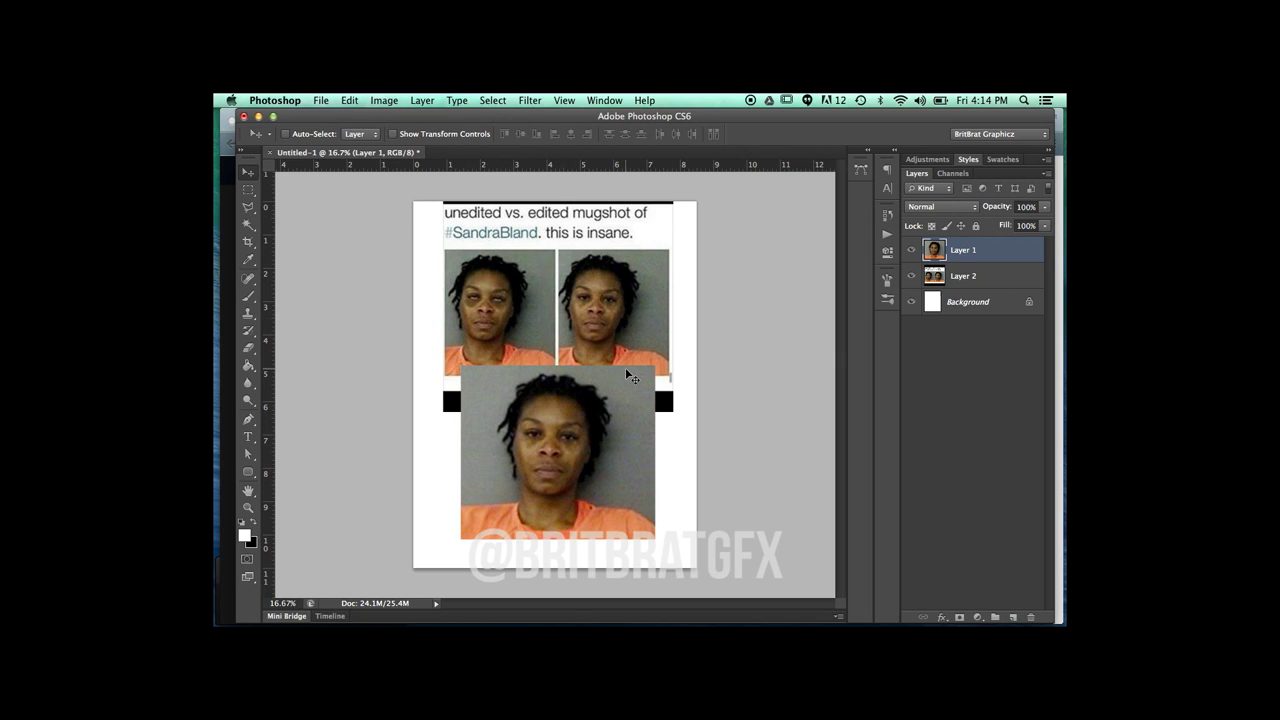
- Zoom the view in to 33.33% on the mugshot and select the Pen tool
key("super+equal")
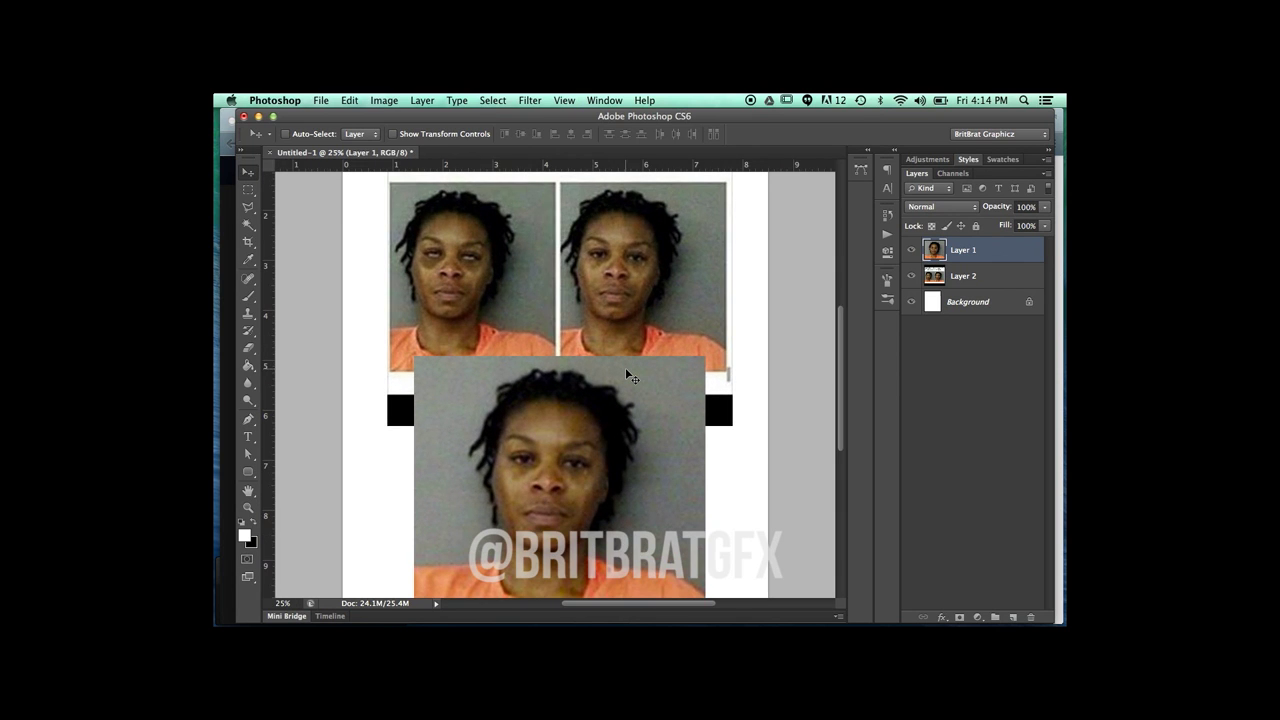
key("super+equal")
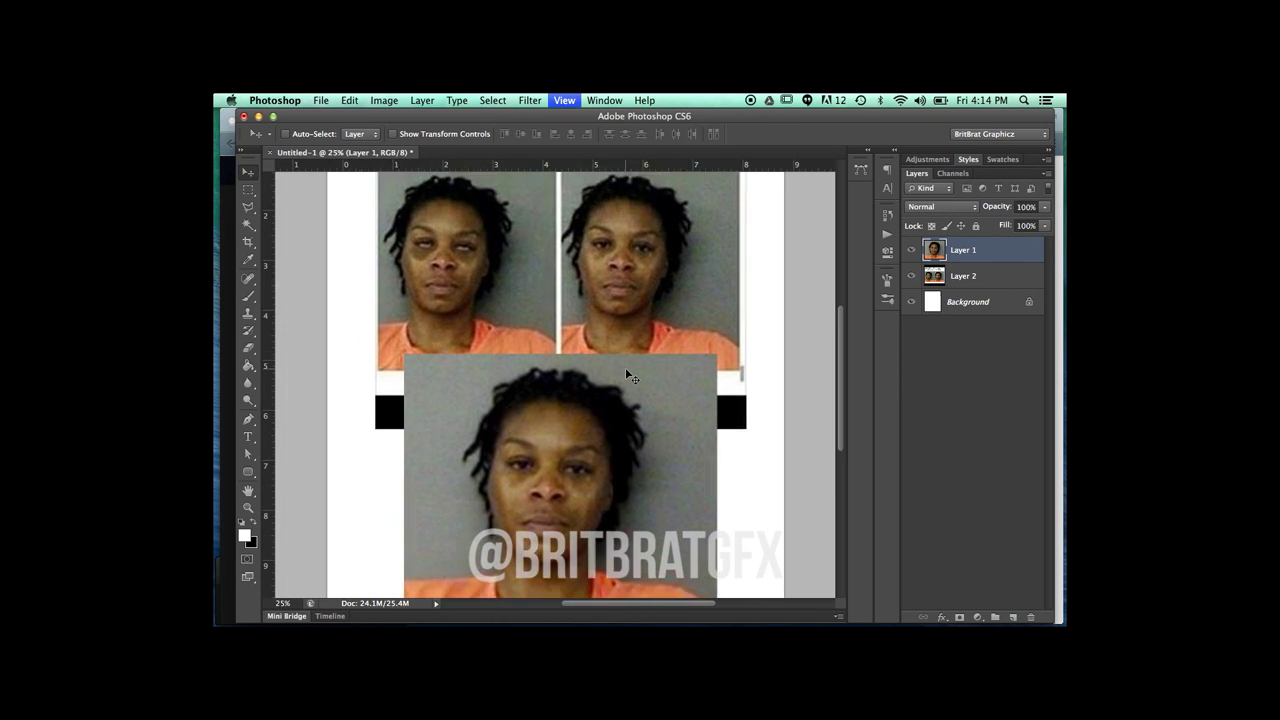
scroll(629, 375, "up", 1)
key("p")
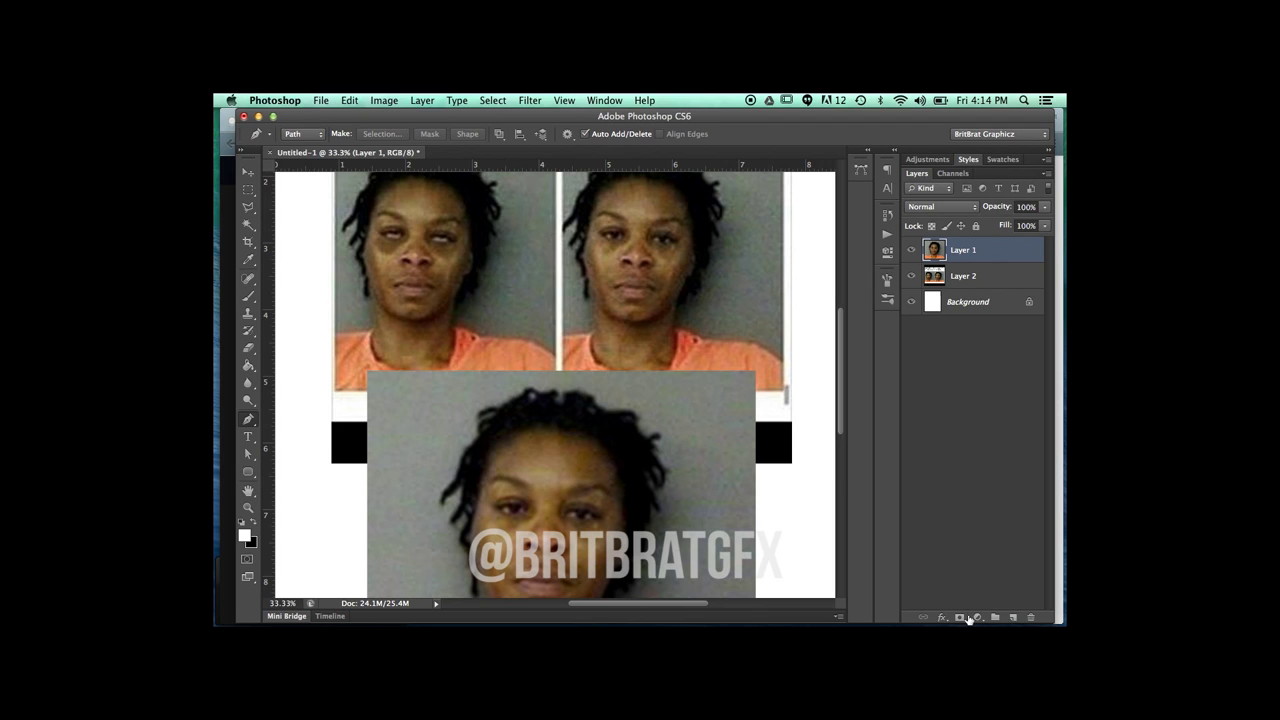
- On a new Layer 3, paint a sampled skin-brown lid over the left eye with a size-70 brush, trimming it with a size-60 eraser
left_click(1013, 617)
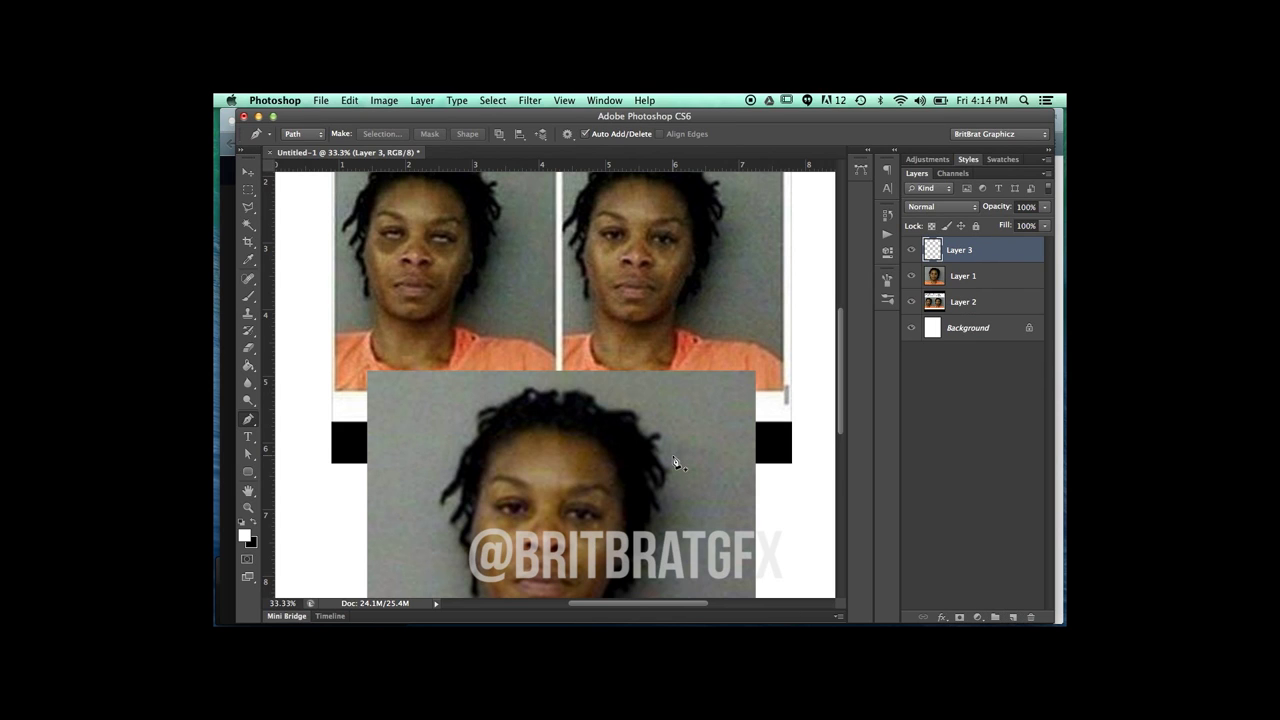
key("b")
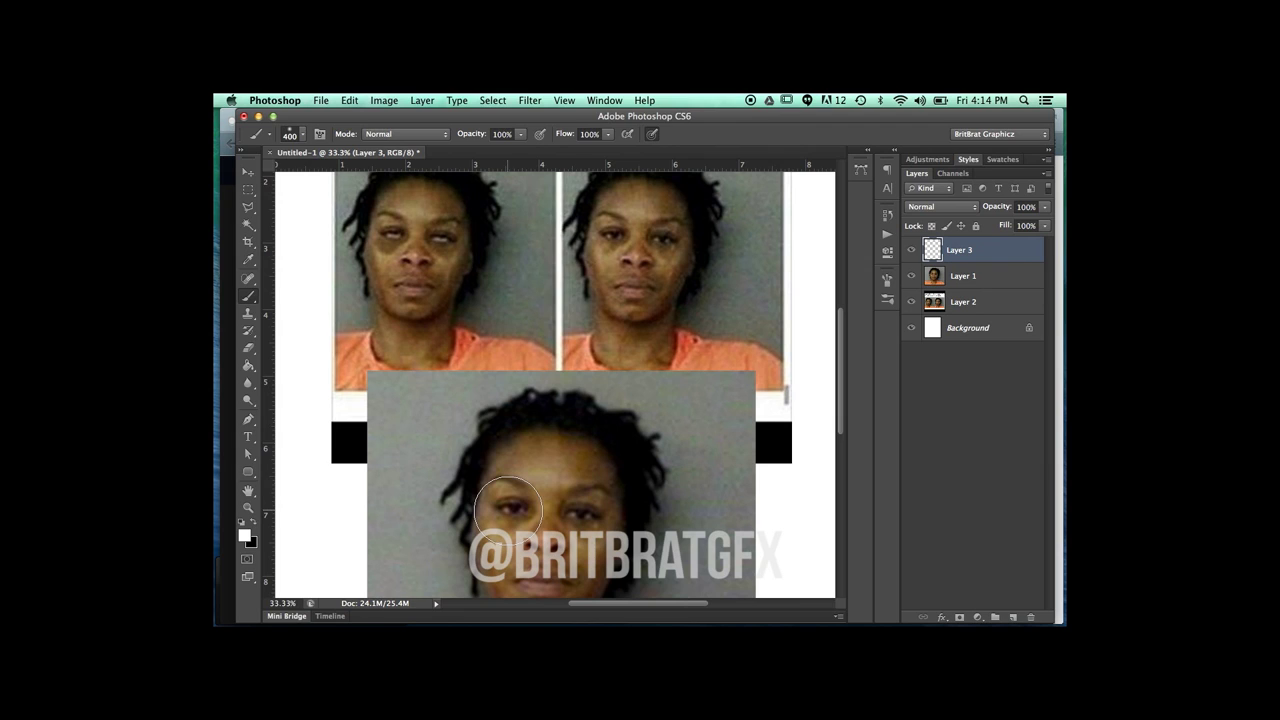
key("bracketleft")
key("bracketleft")
key("bracketleft")
key("bracketleft")
key("bracketleft")
key("bracketleft")
key("bracketleft")
key("bracketleft")
key("bracketleft")
key("bracketleft")
key("i")
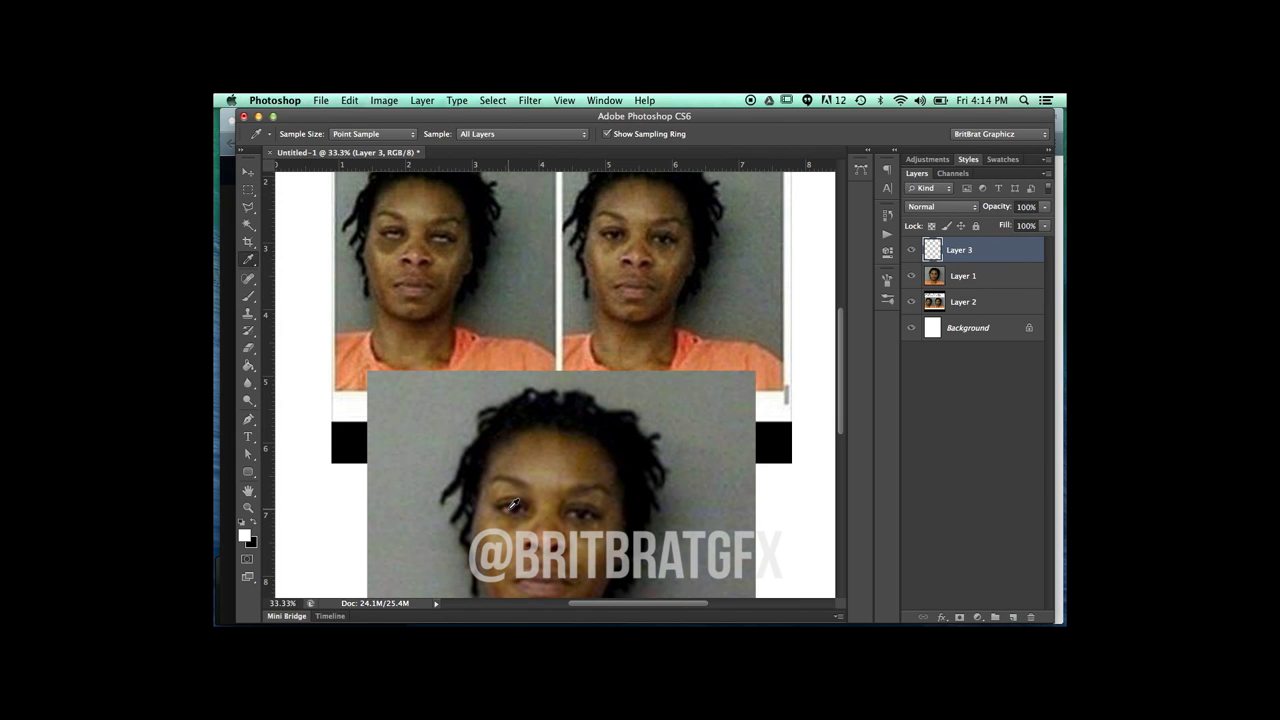
left_click(511, 505)
key("b")
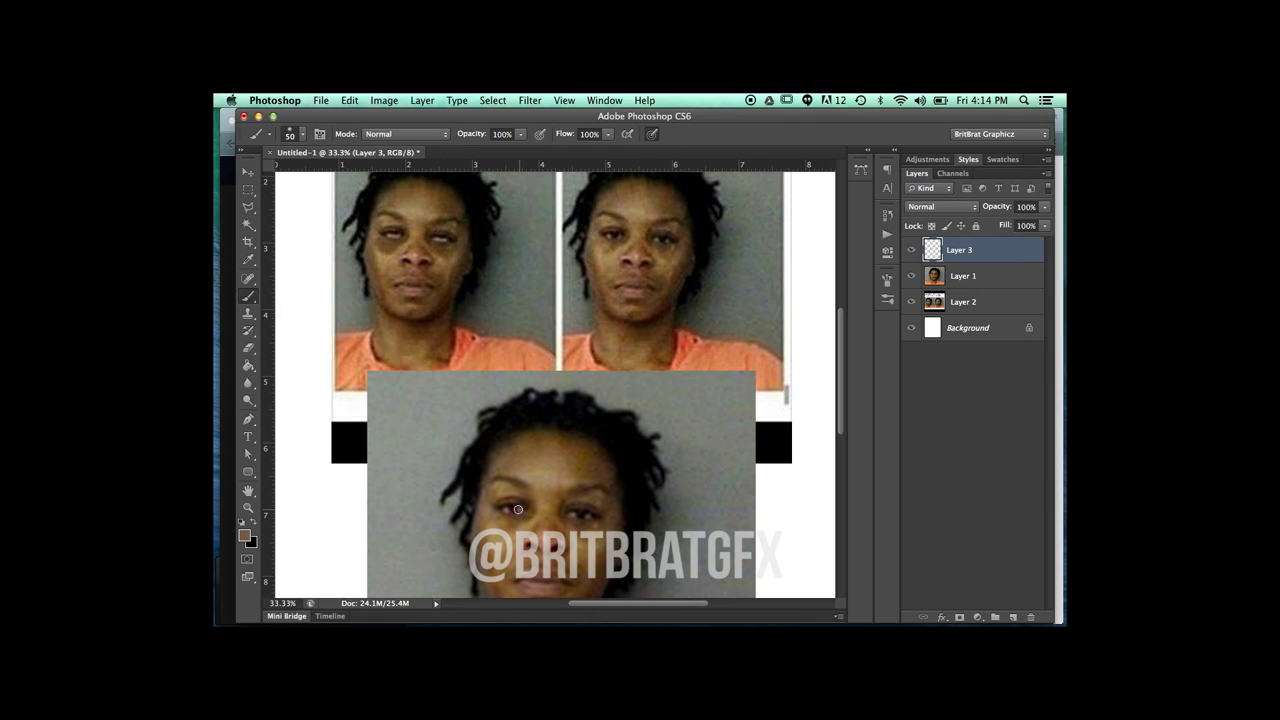
left_click(508, 508)
key("e")
key("bracketleft")
key("bracketleft")
key("bracketleft")
key("bracketleft")
key("bracketleft")
key("bracketleft")
key("bracketleft")
key("bracketleft")
key("bracketleft")
key("bracketleft")
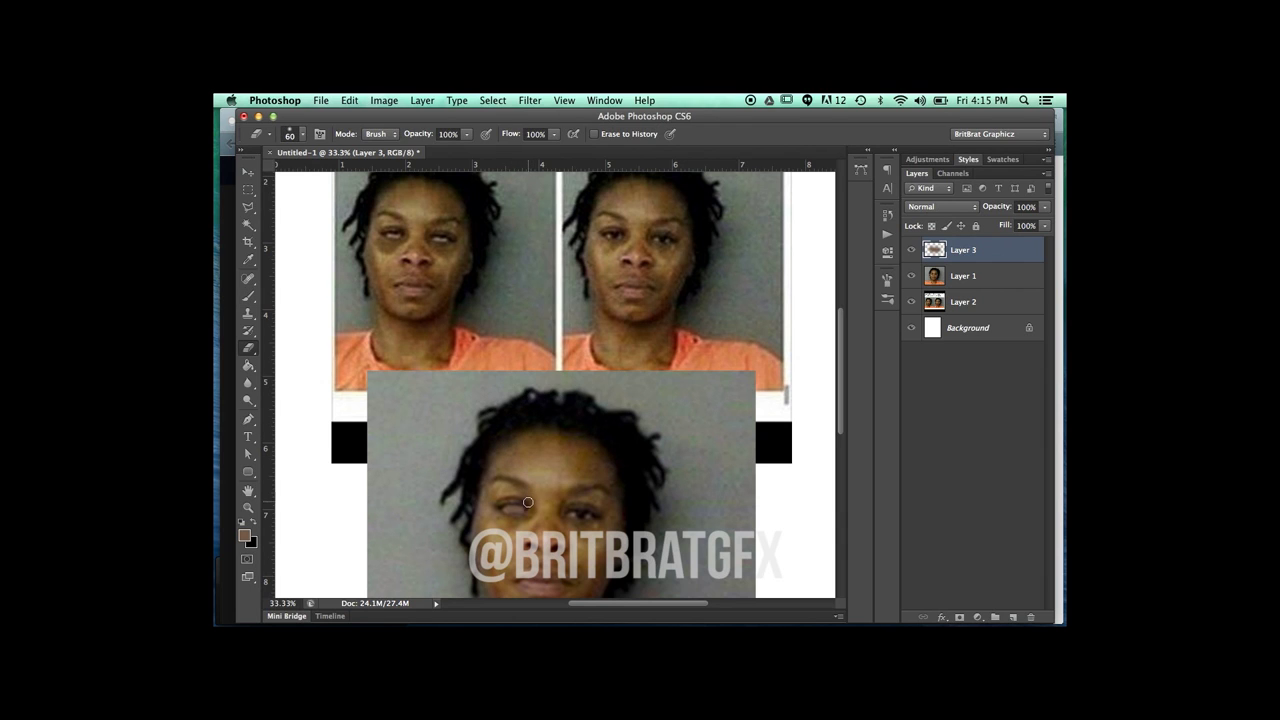
left_click_drag(509, 501, 471, 500)
- Paint a lid over the right eye, clean it with the eraser, and sample skin near the eye
key("b")
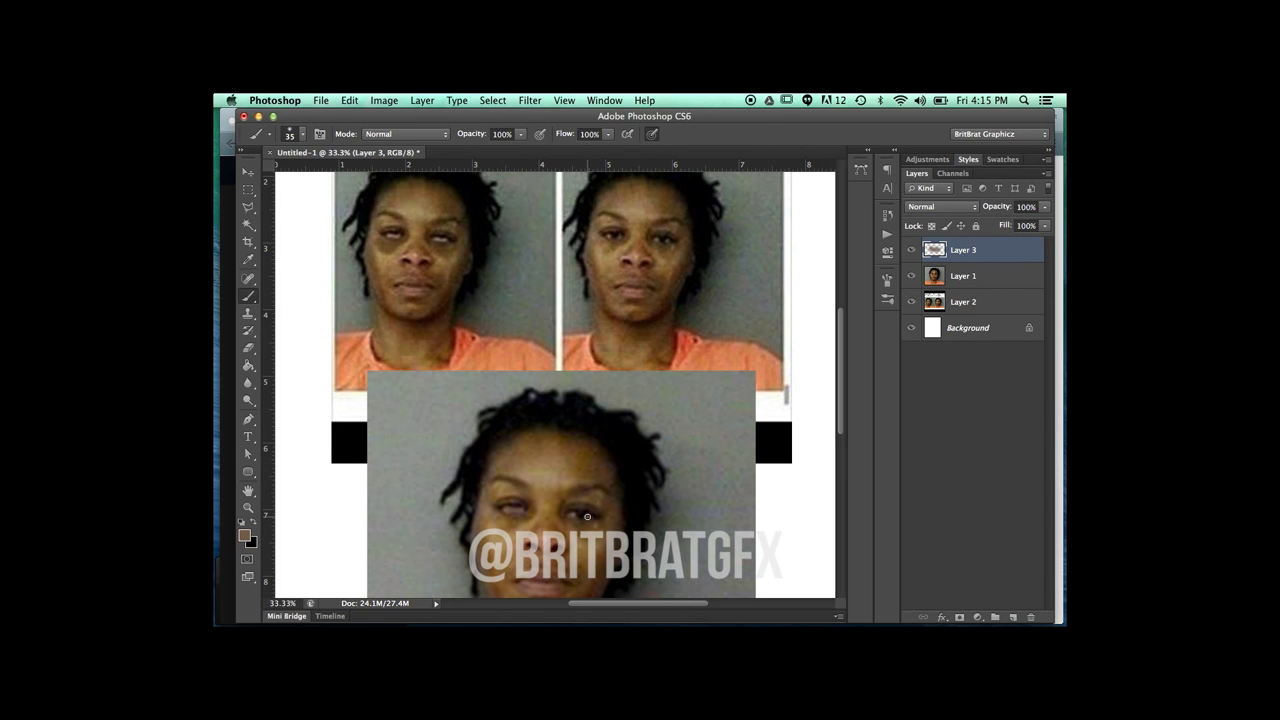
left_click_drag(581, 516, 580, 521)
key("e")
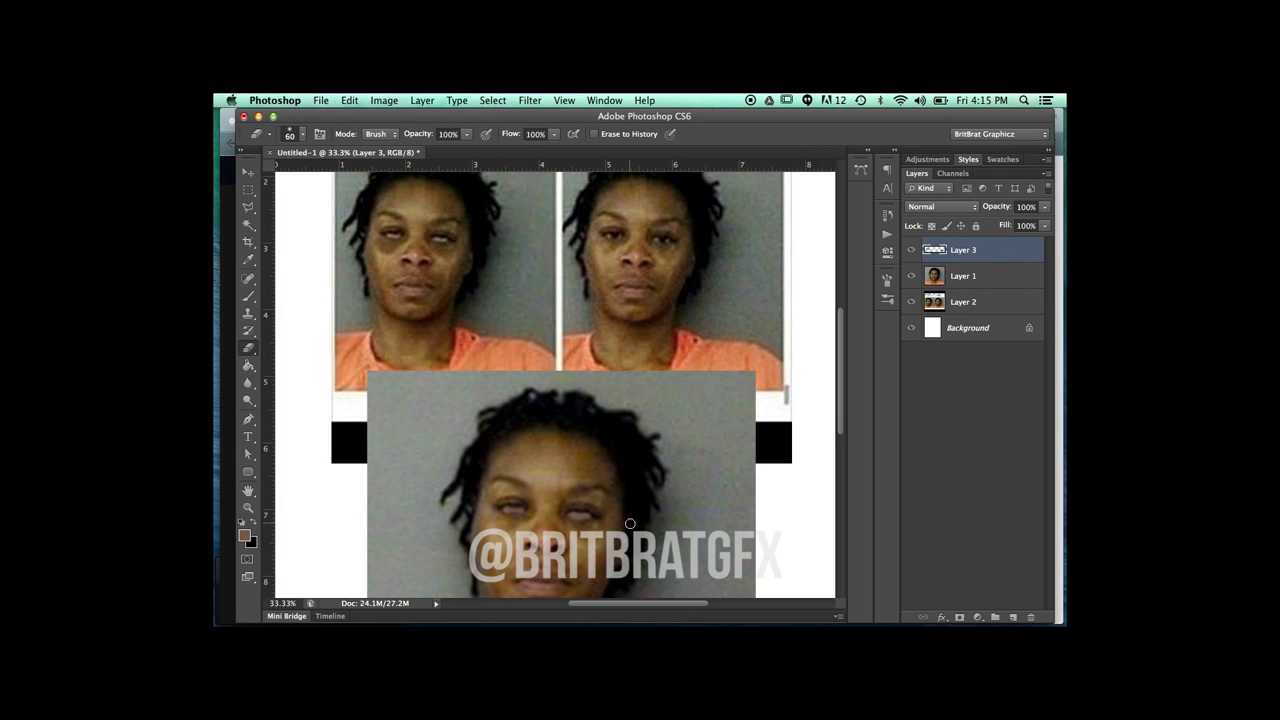
key("super+minus")
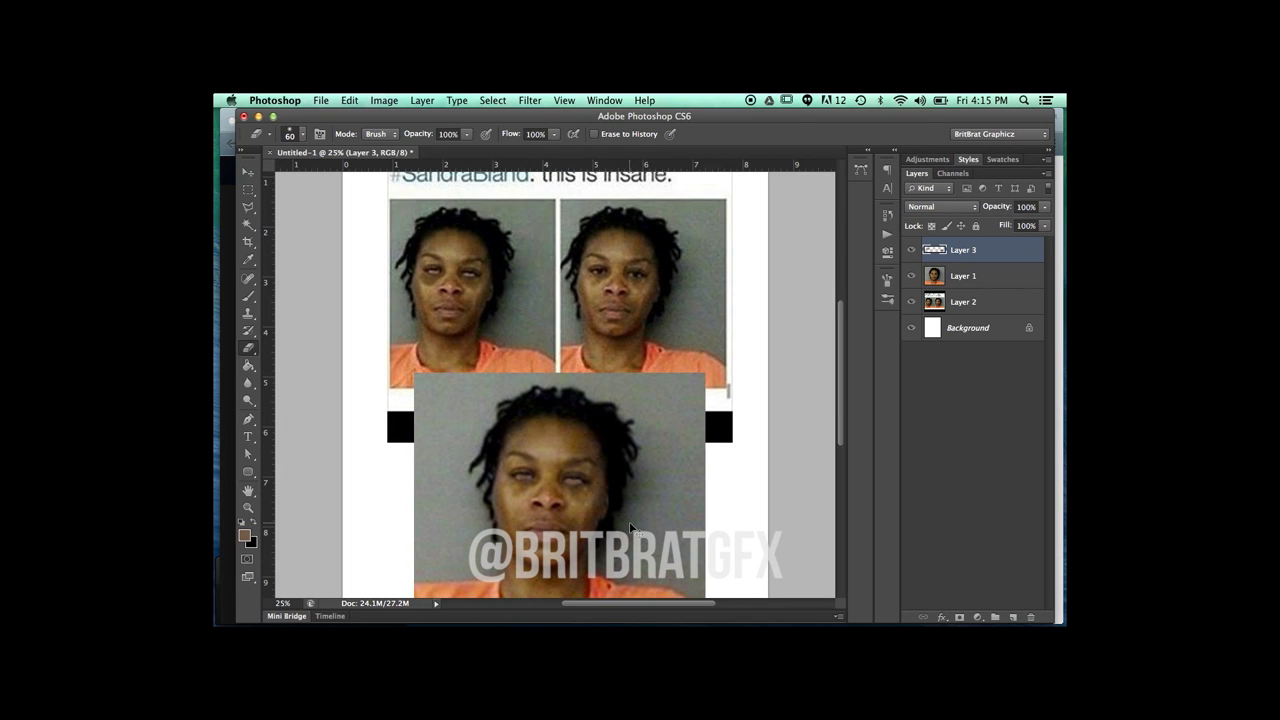
key("super+equal")
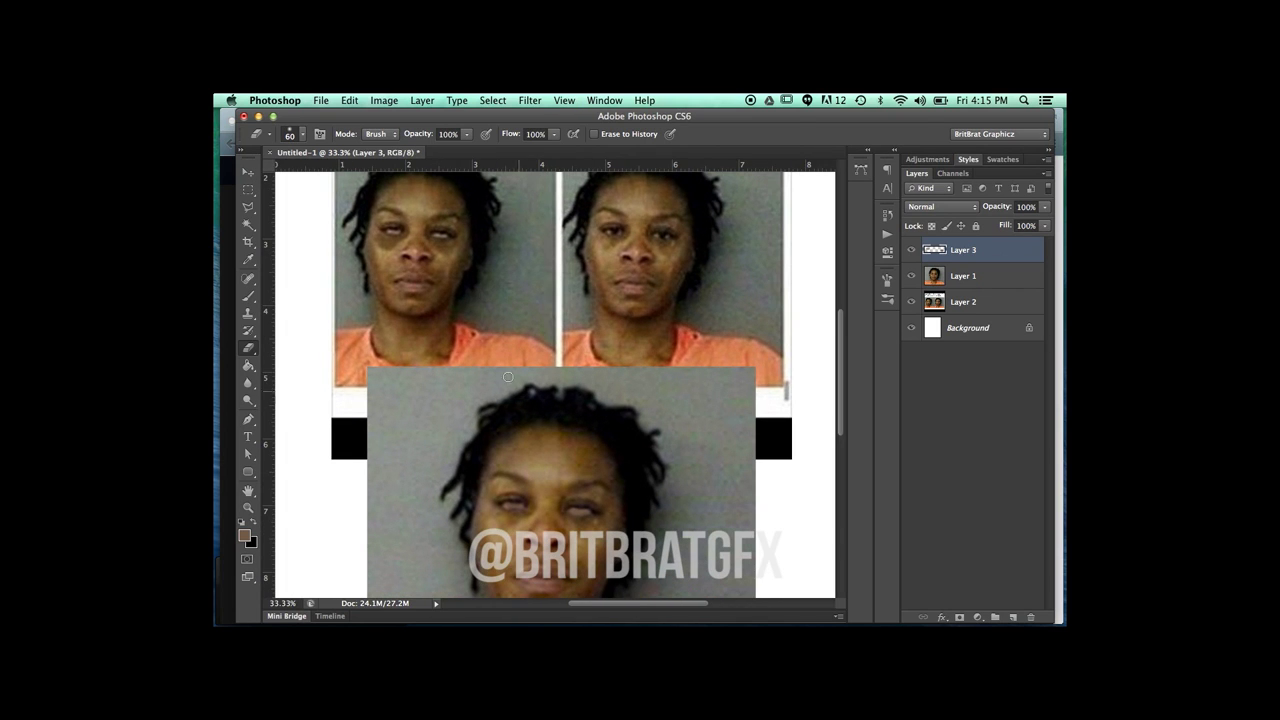
key("i")
left_click(441, 231)
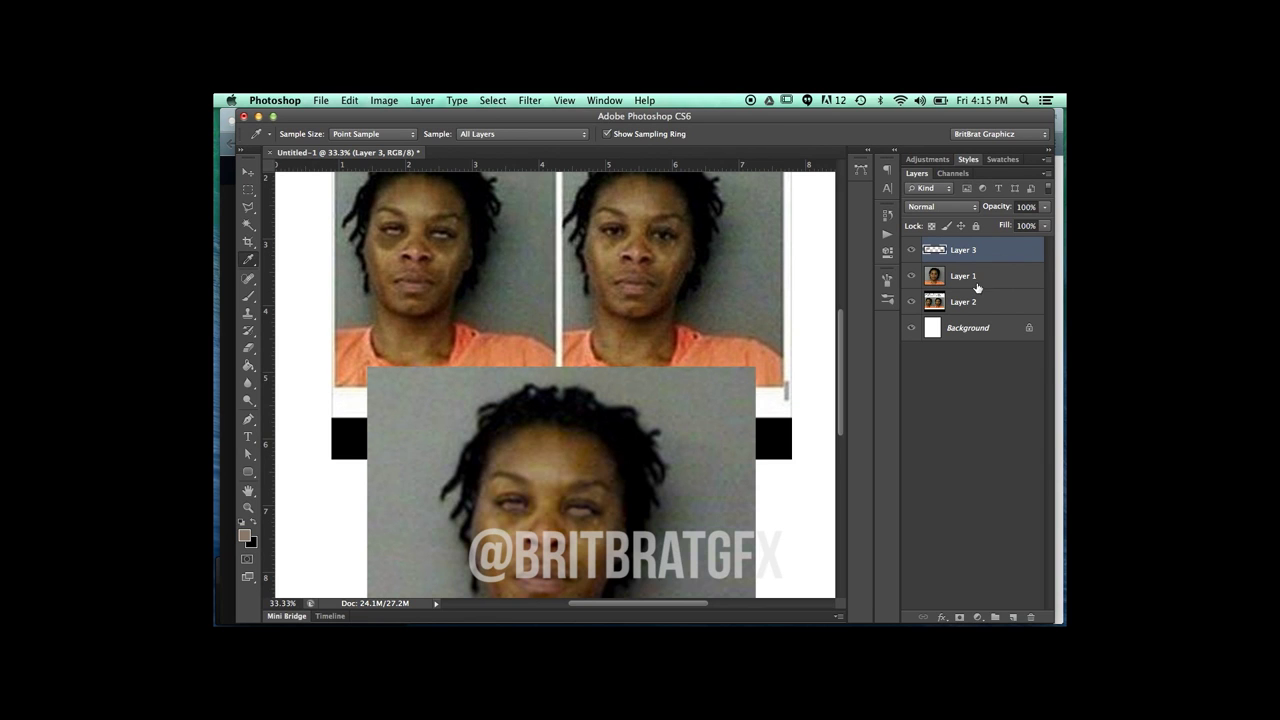
- Give Layer 3 a Color Overlay in sampled skin tone 938073 at 55% opacity
double_click(1032, 252)
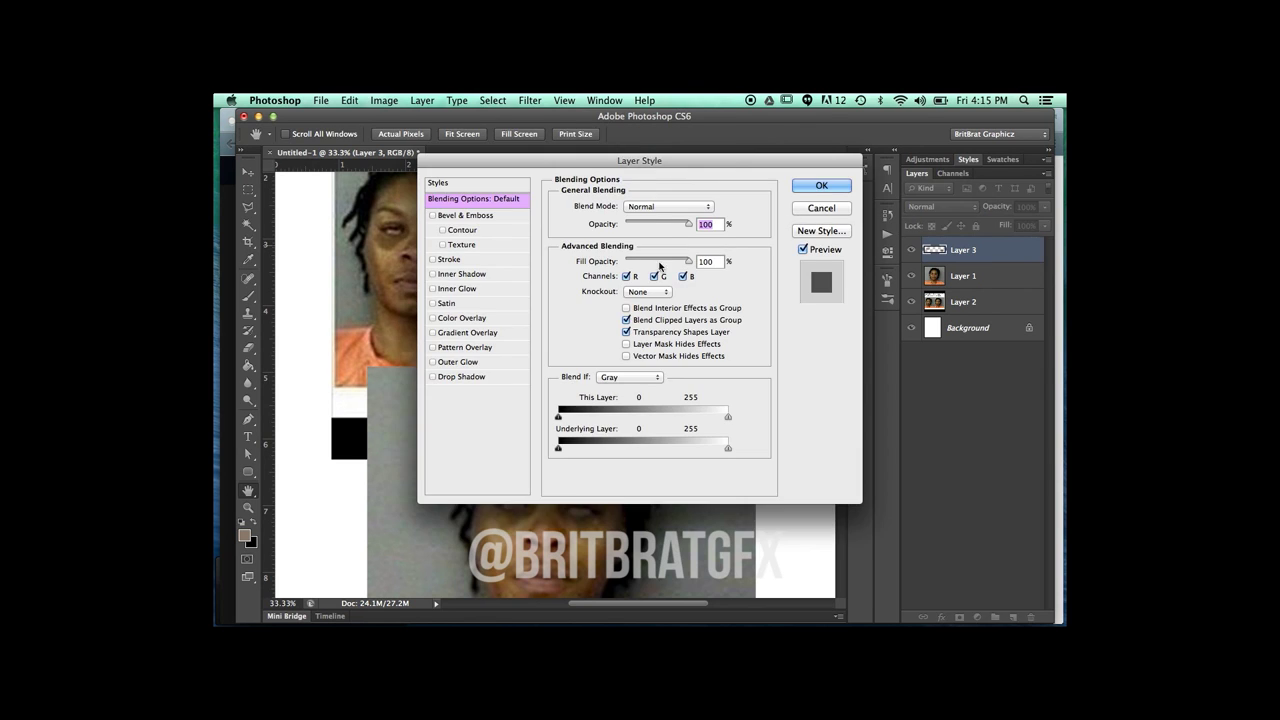
left_click_drag(550, 163, 848, 177)
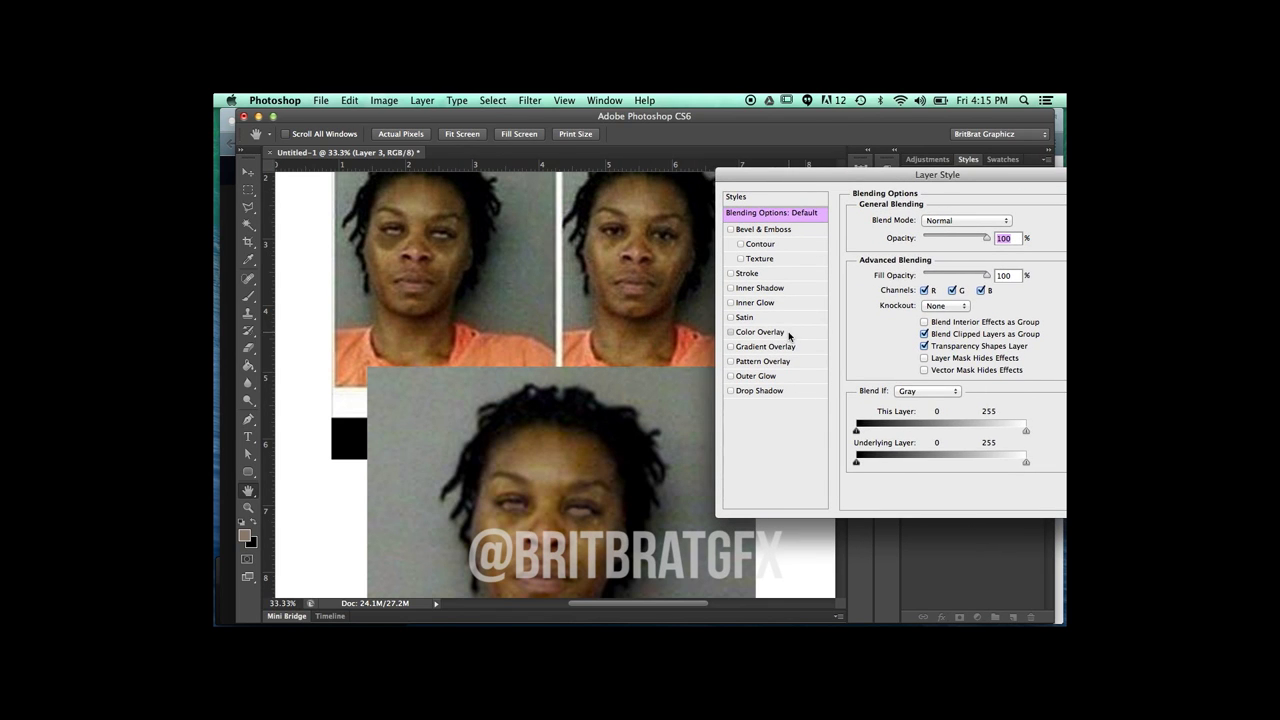
left_click(789, 333)
left_click(1006, 224)
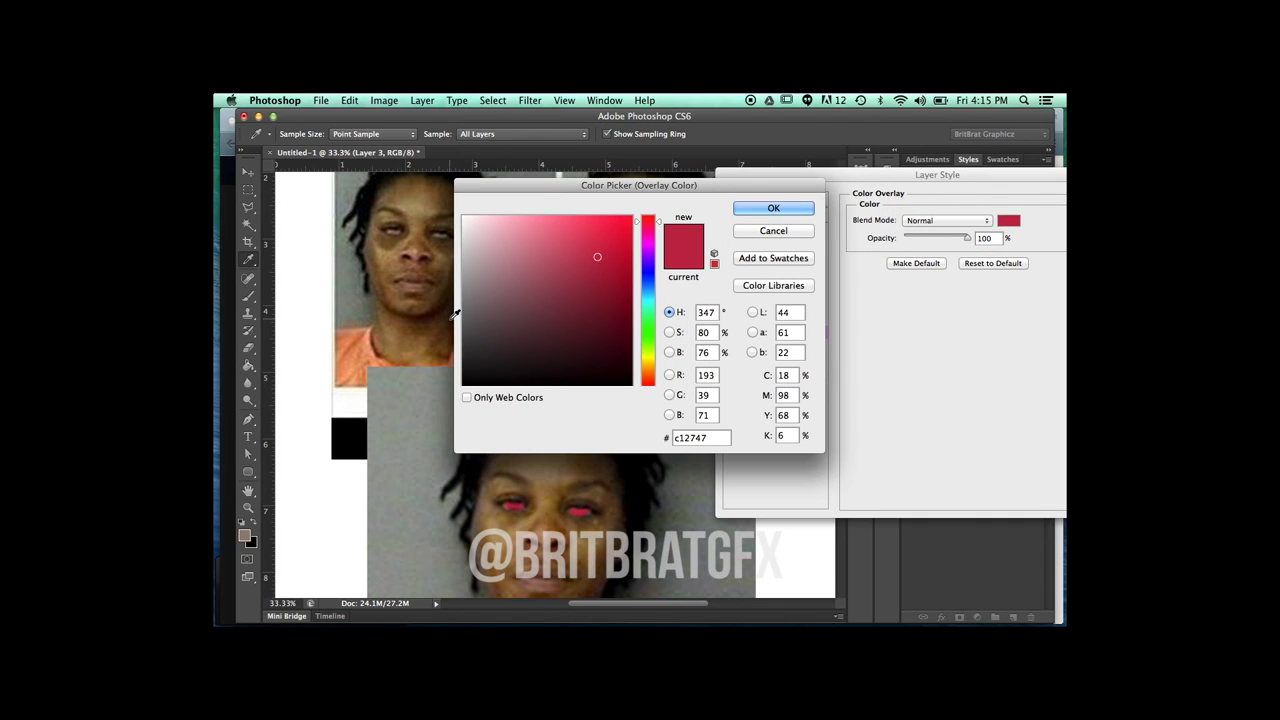
left_click(440, 233)
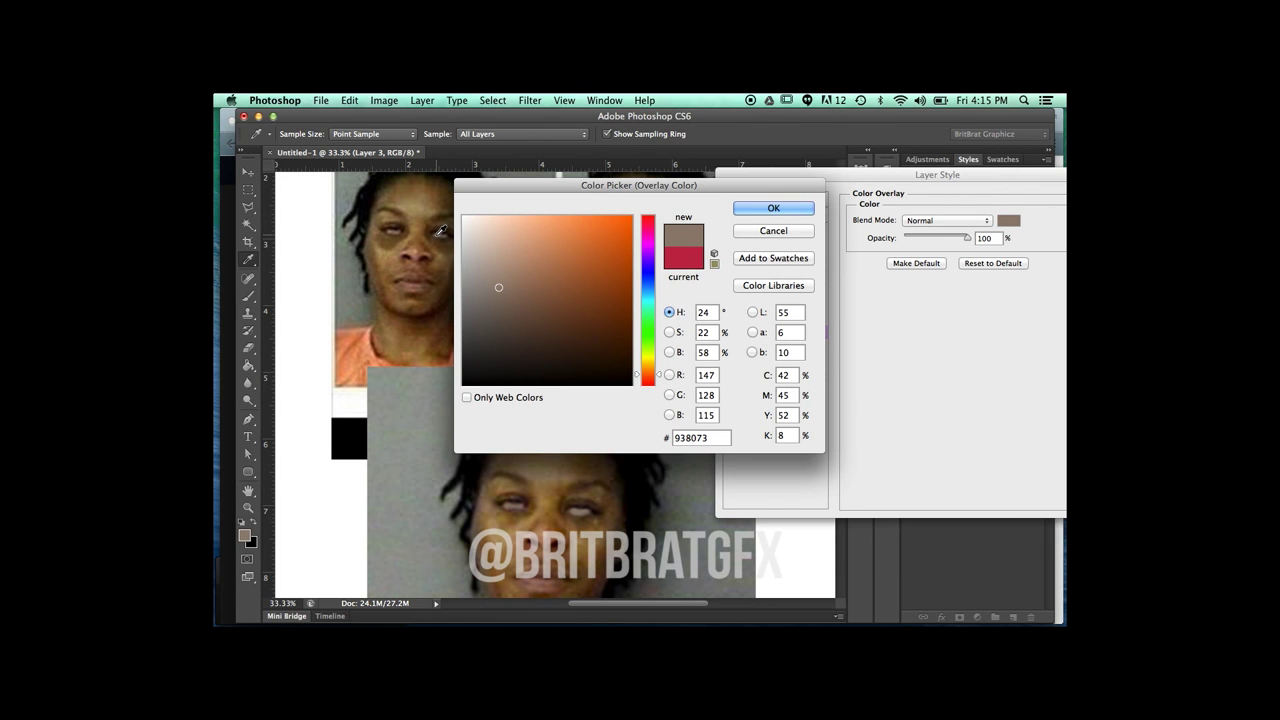
key("Return")
left_click_drag(966, 239, 911, 246)
key("Return")
- Erase stray paint around the right eyelid, return to a size-35 Brush, and zoom out
key("i")
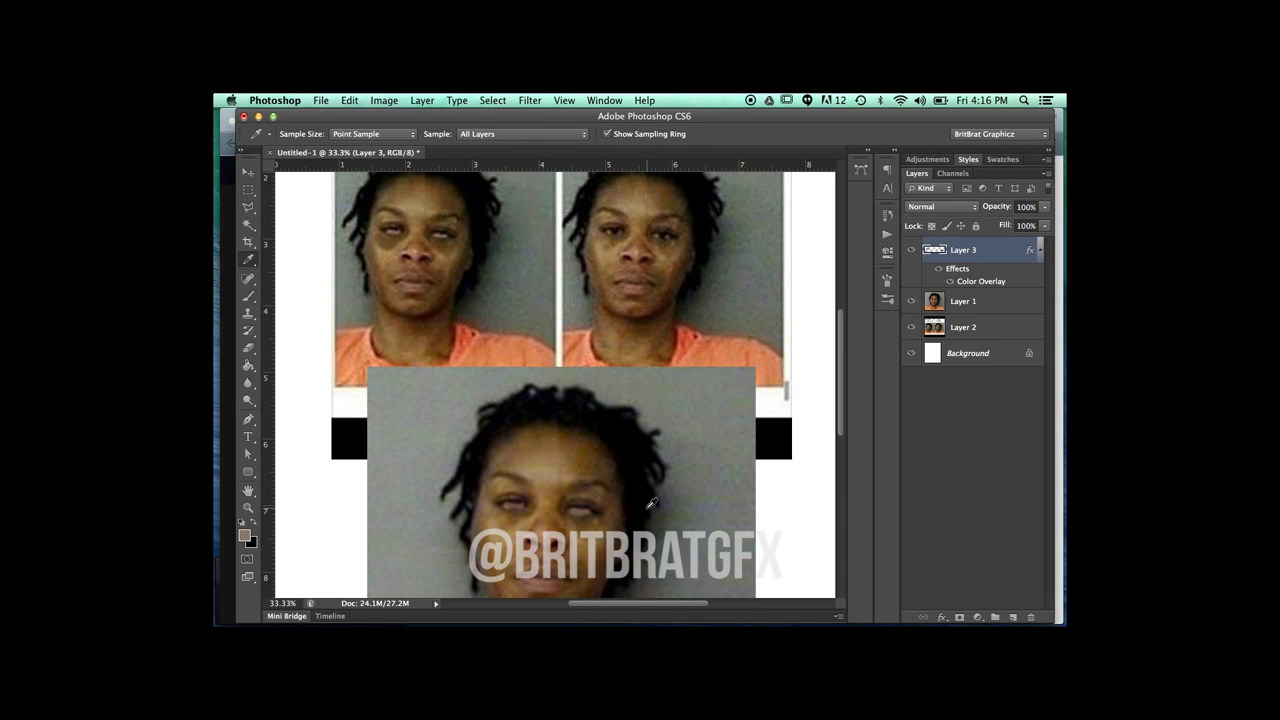
key("e")
left_click_drag(593, 489, 593, 502)
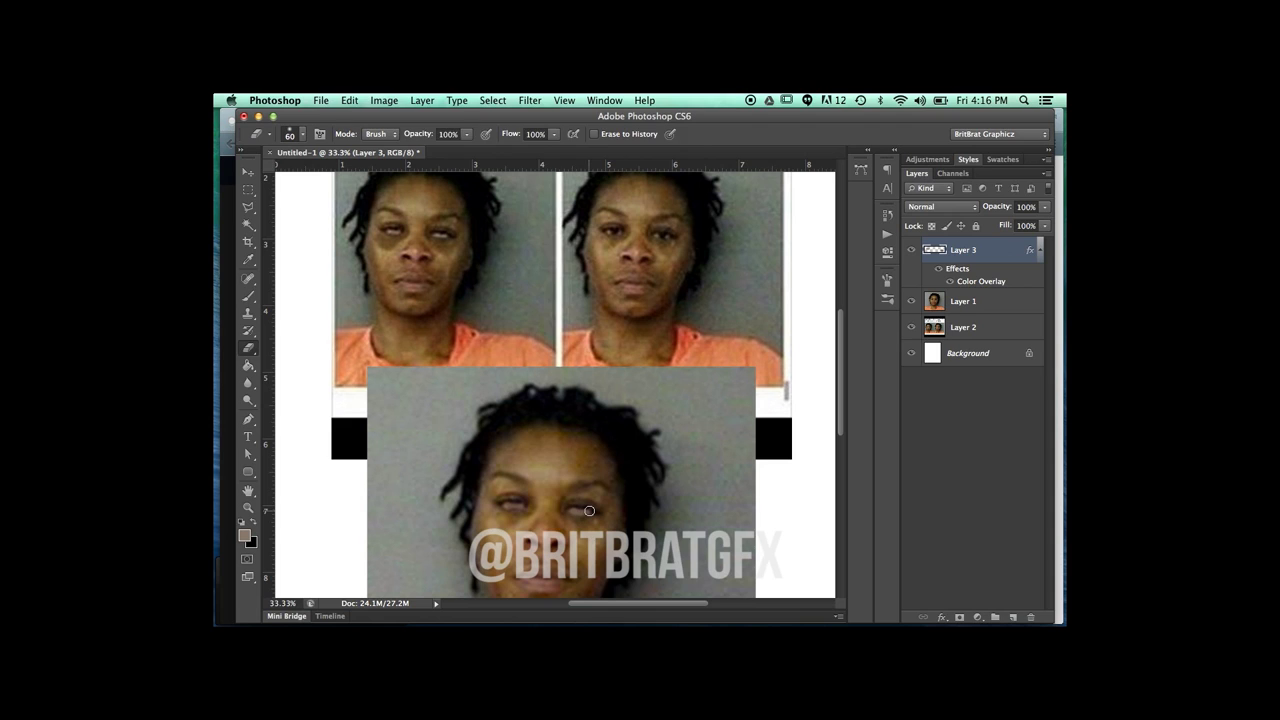
key("b")
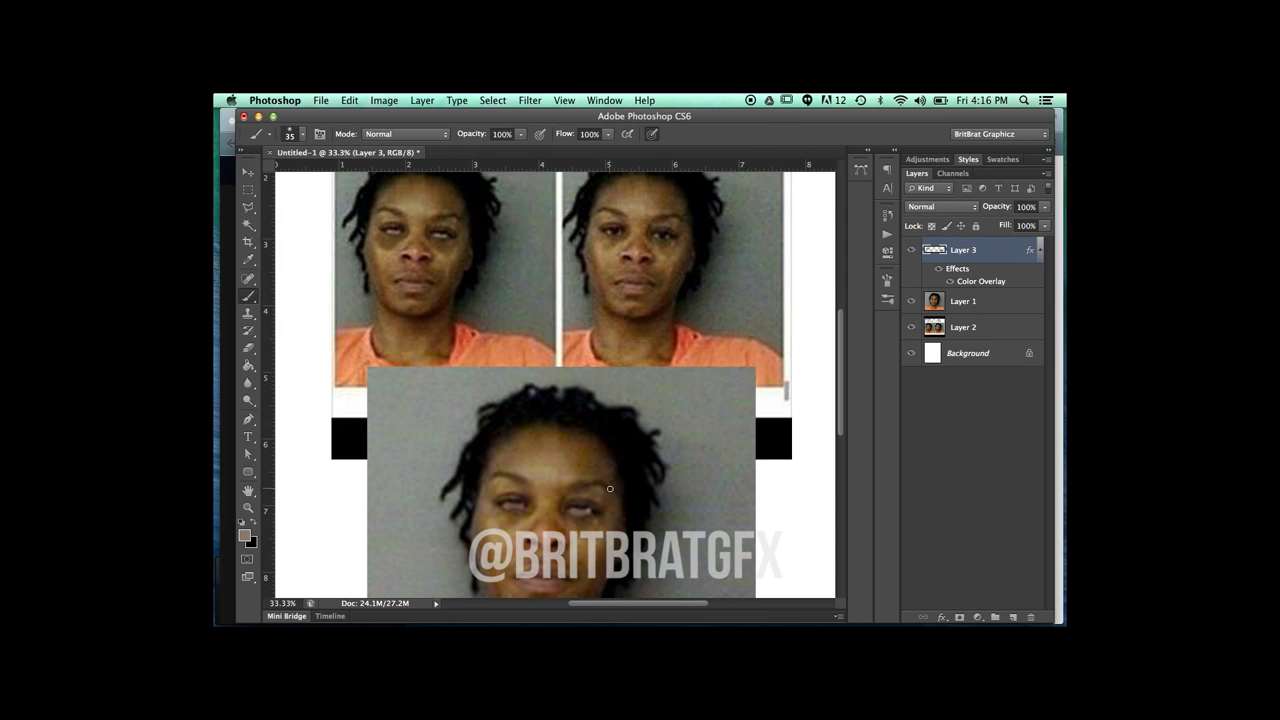
key("super+minus")
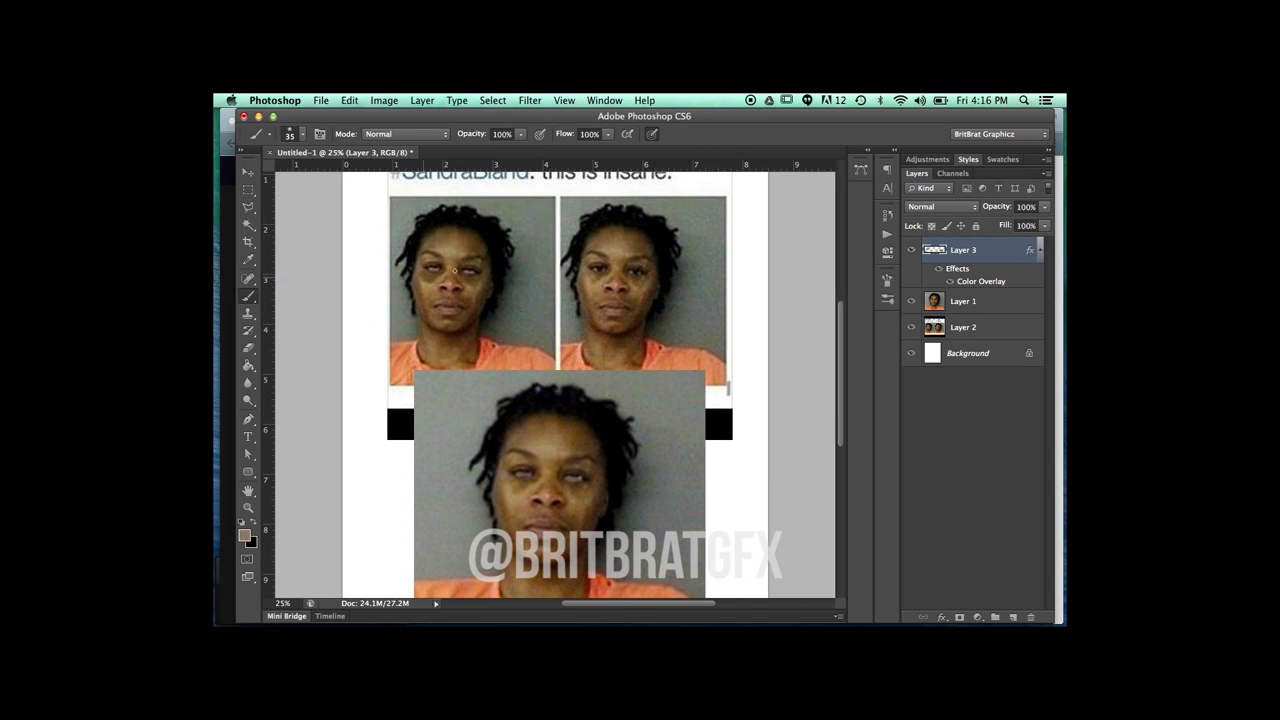
- Add a new layer, sample a dark skin brown, and set a size-200 brush at 50% opacity
left_click(1013, 617)
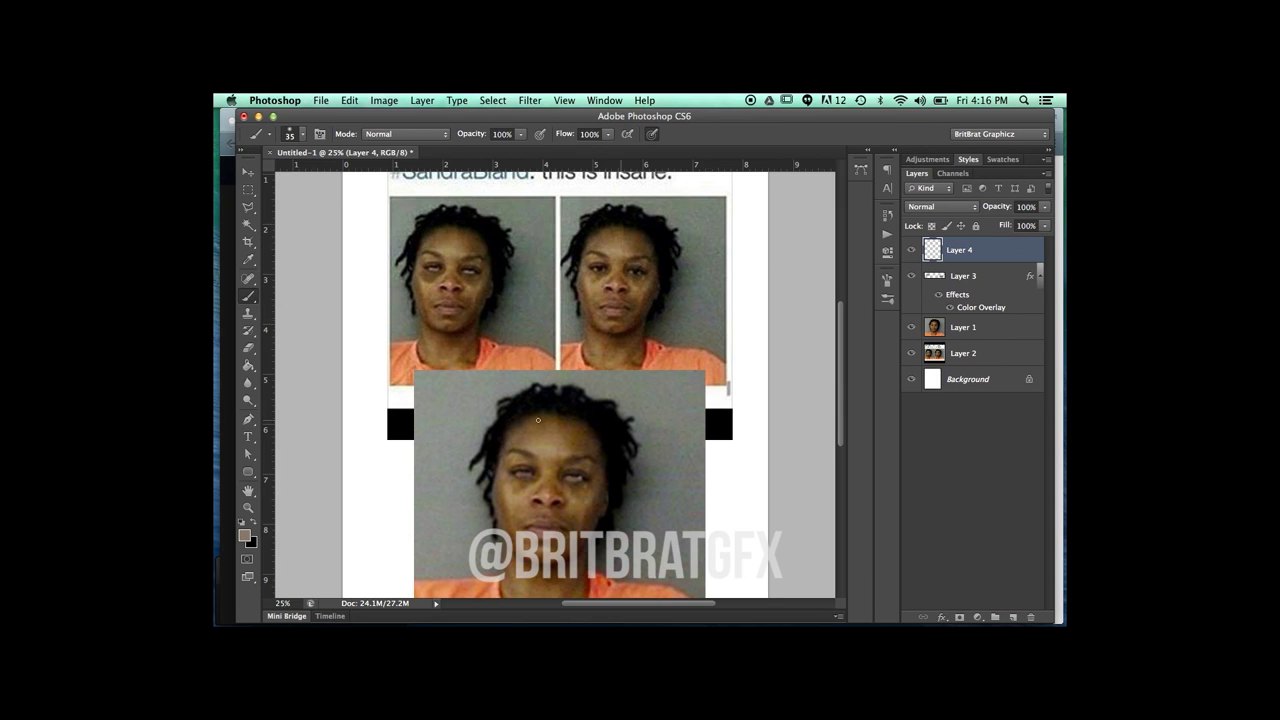
key("i")
left_click(433, 270)
key("b")
key("bracketright")
key("bracketright")
key("bracketright")
key("bracketright")
key("bracketright")
key("bracketright")
key("bracketright")
left_click_drag(490, 137, 449, 135)
- Paint bruising under both eyes, switching to a size-90 brush for detail
left_click(518, 488)
left_click(516, 486)
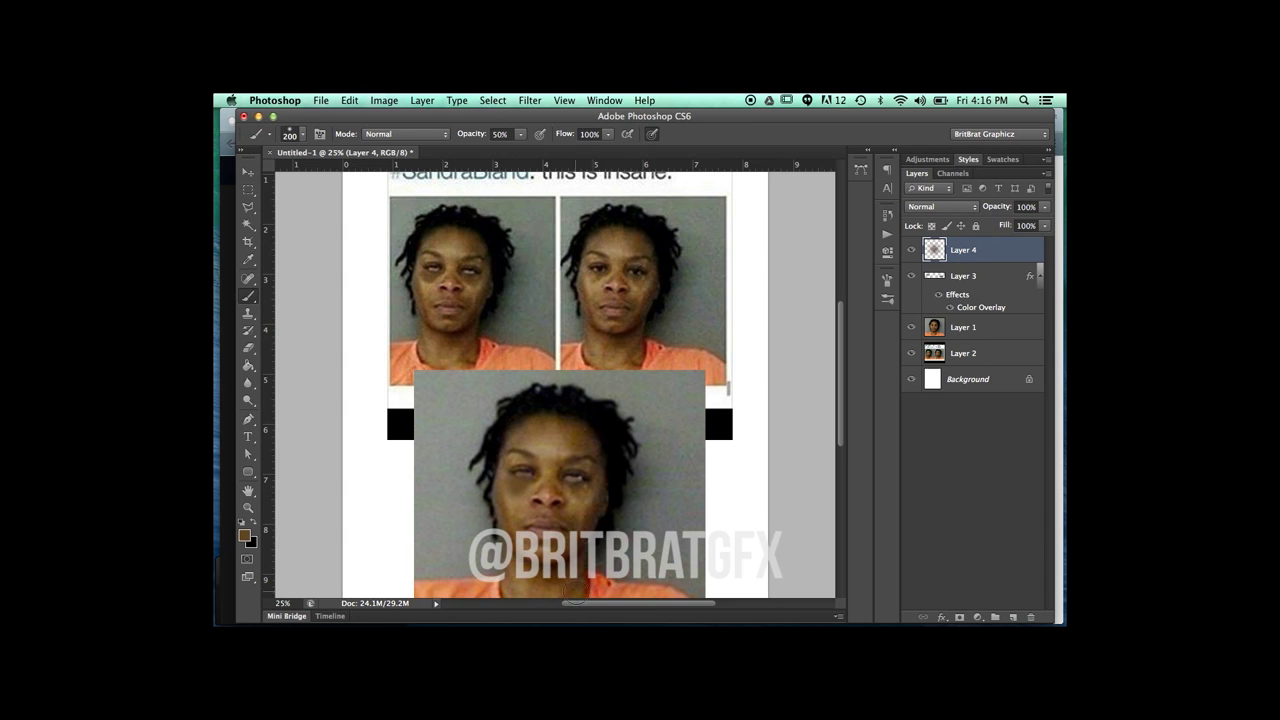
key("bracketleft")
key("bracketleft")
key("bracketleft")
key("bracketleft")
key("bracketleft")
left_click(528, 481)
left_click(567, 489)
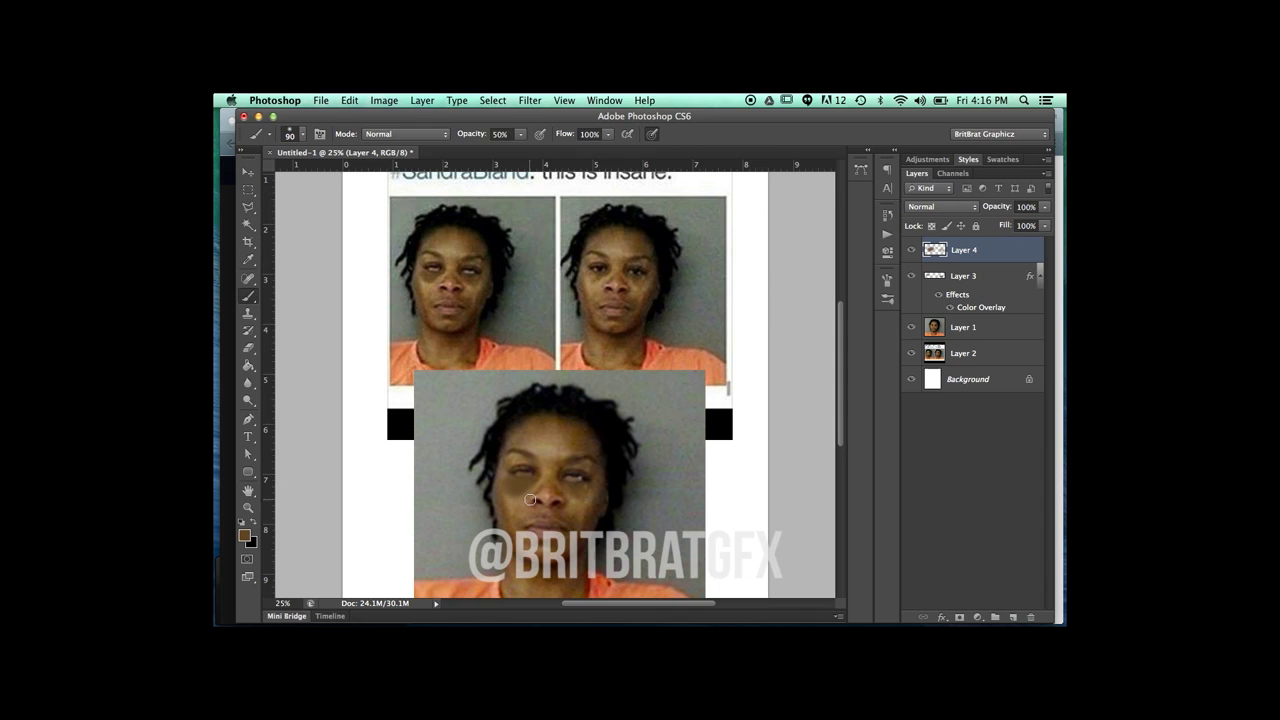
- Erase stray bruise paint from the cheek with a size-125 eraser
key("e")
key("bracketright")
key("bracketright")
left_click_drag(505, 495, 491, 463)
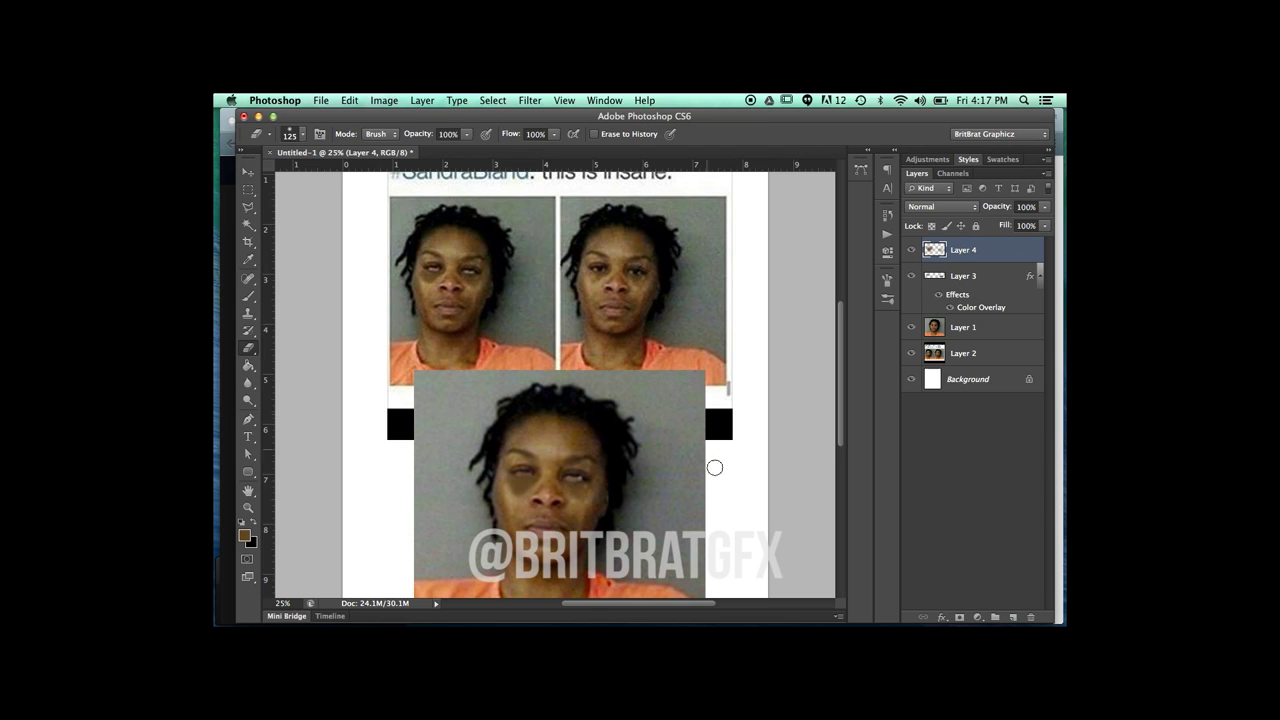
scroll(662, 282, "up", 3)
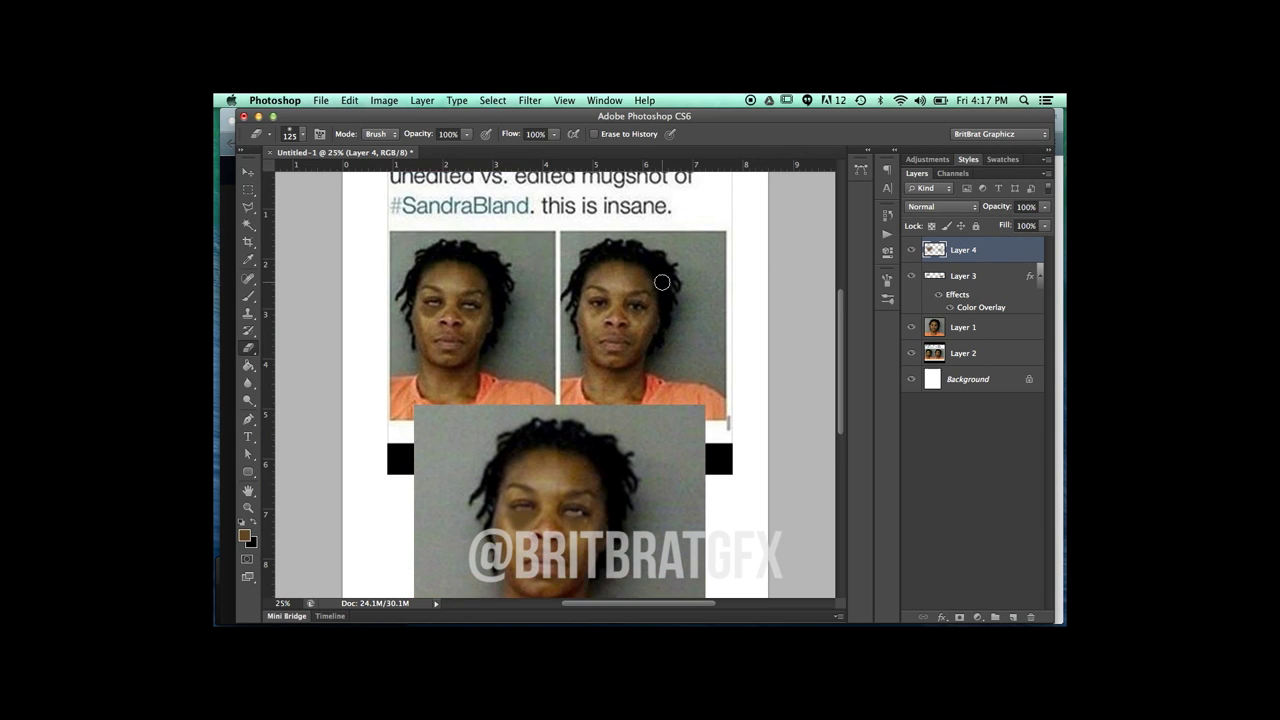
scroll(662, 282, "down", 3)
scroll(662, 282, "up", 1)
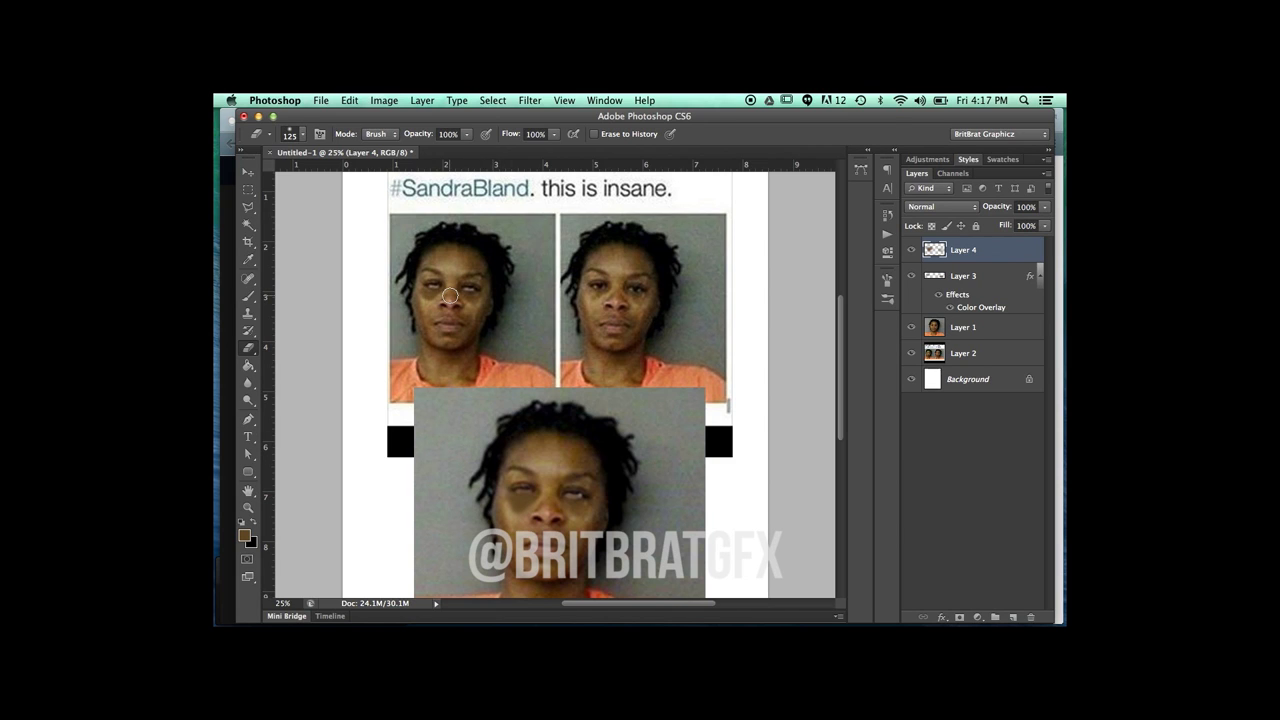
scroll(446, 300, "up", 5)
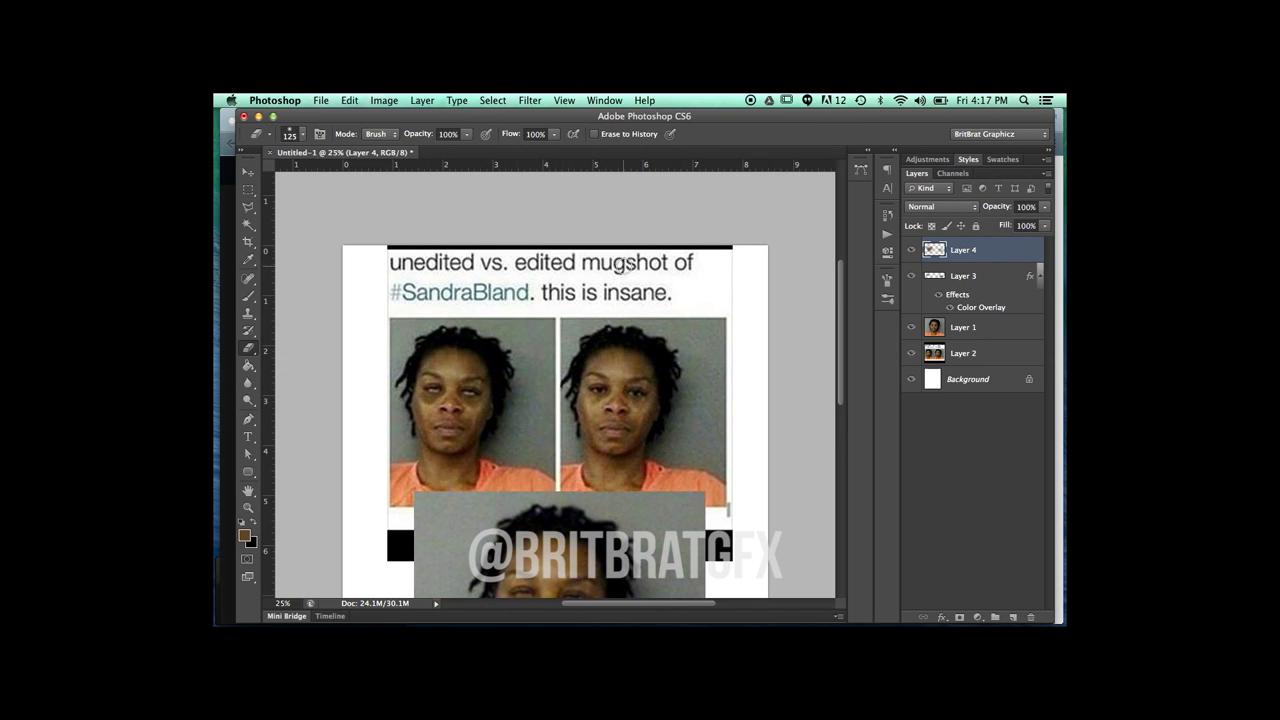
scroll(578, 344, "down", 4)
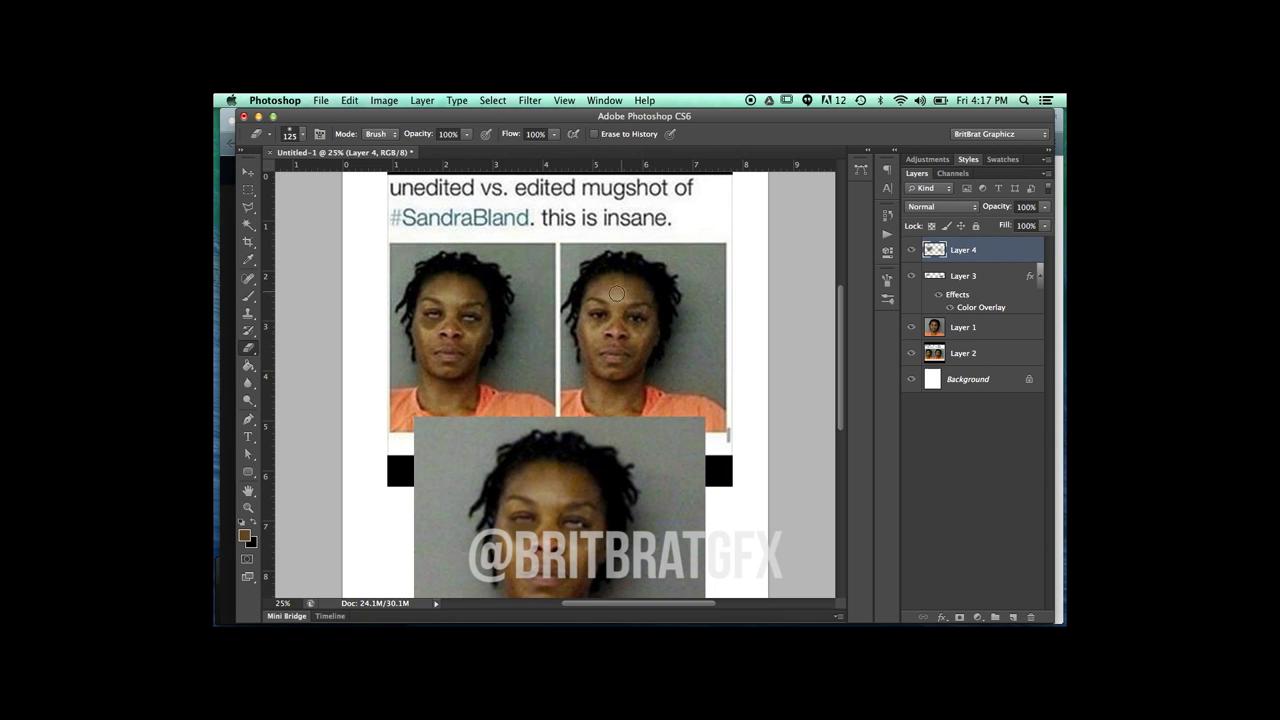
scroll(441, 363, "down", 1)
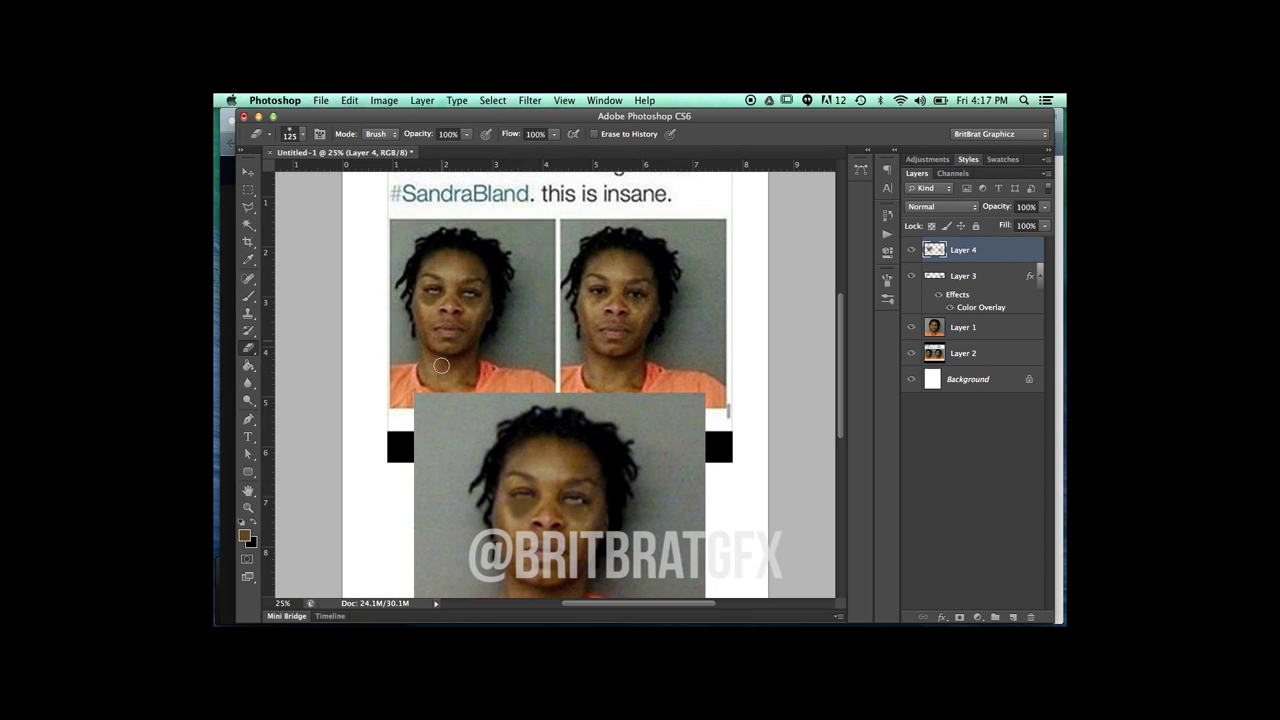